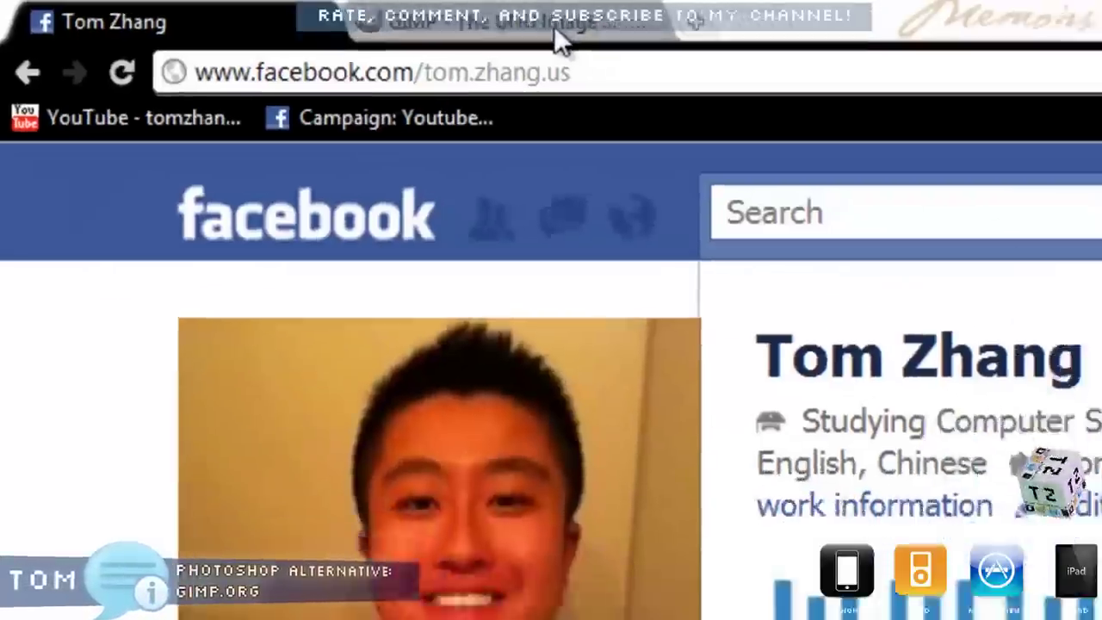
click(556, 24)
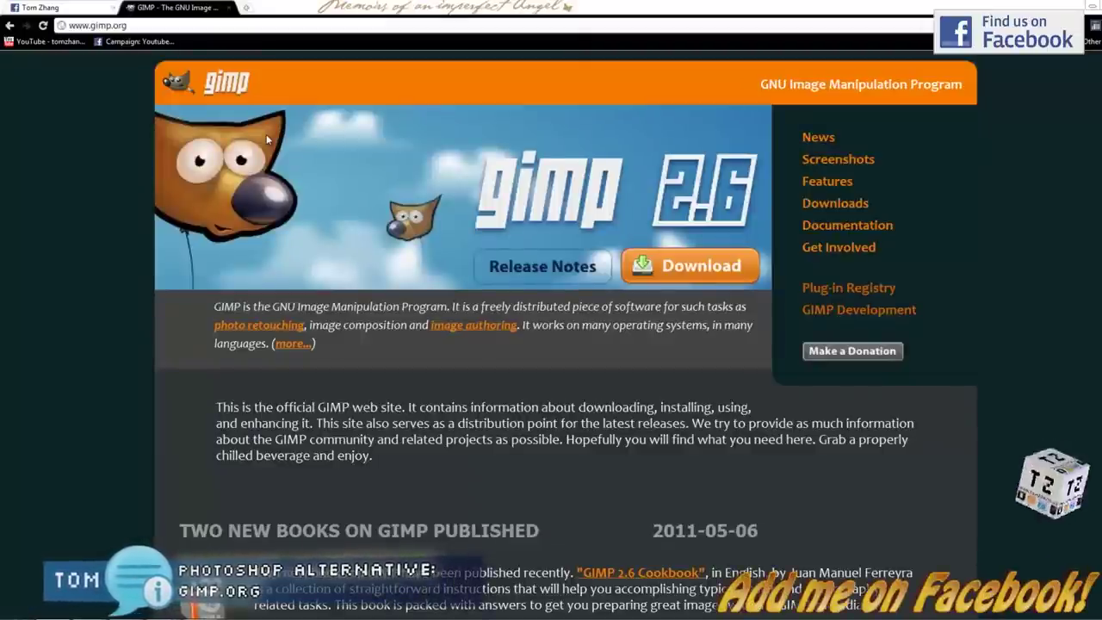
click(136, 25)
click(125, 100)
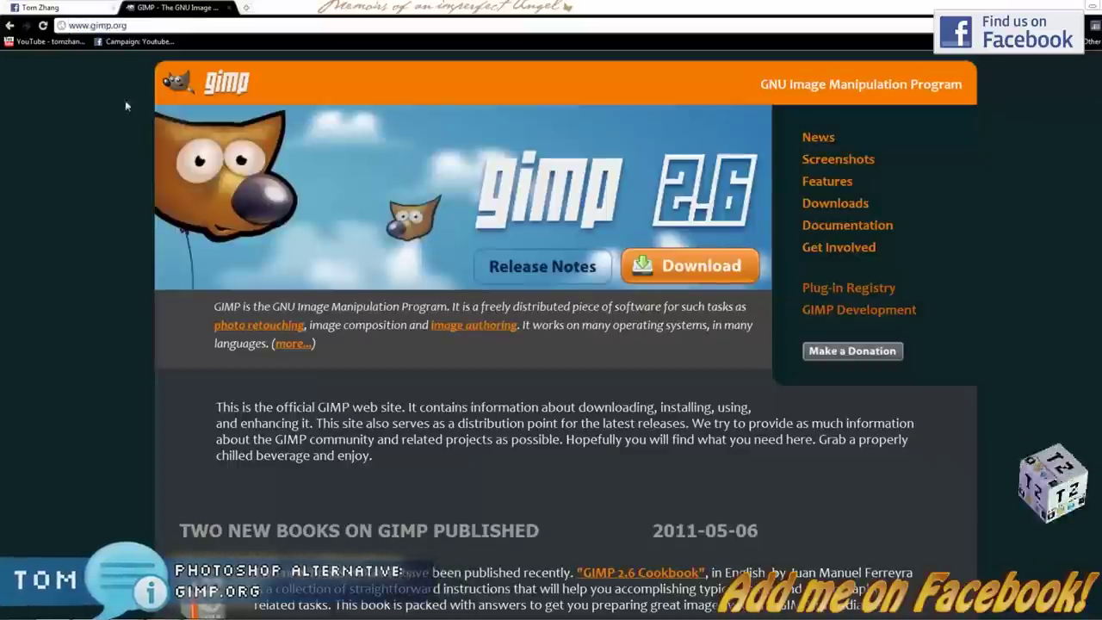
Step: Open the GIMP Downloads page and scroll through it
click(706, 267)
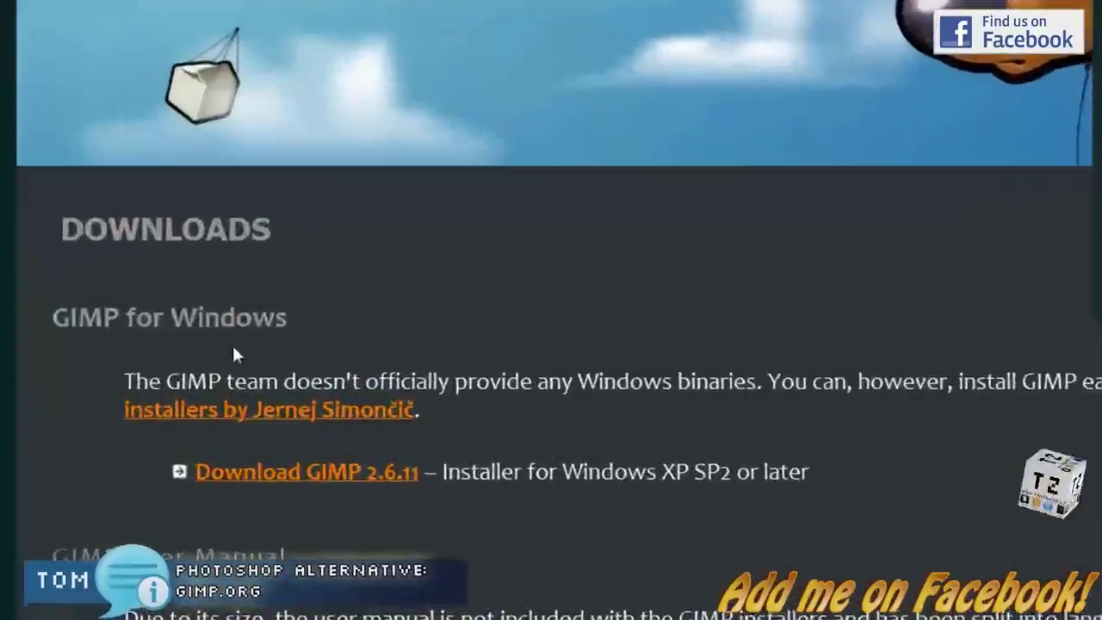
scroll(216, 344, down, 6)
scroll(118, 330, down, 1)
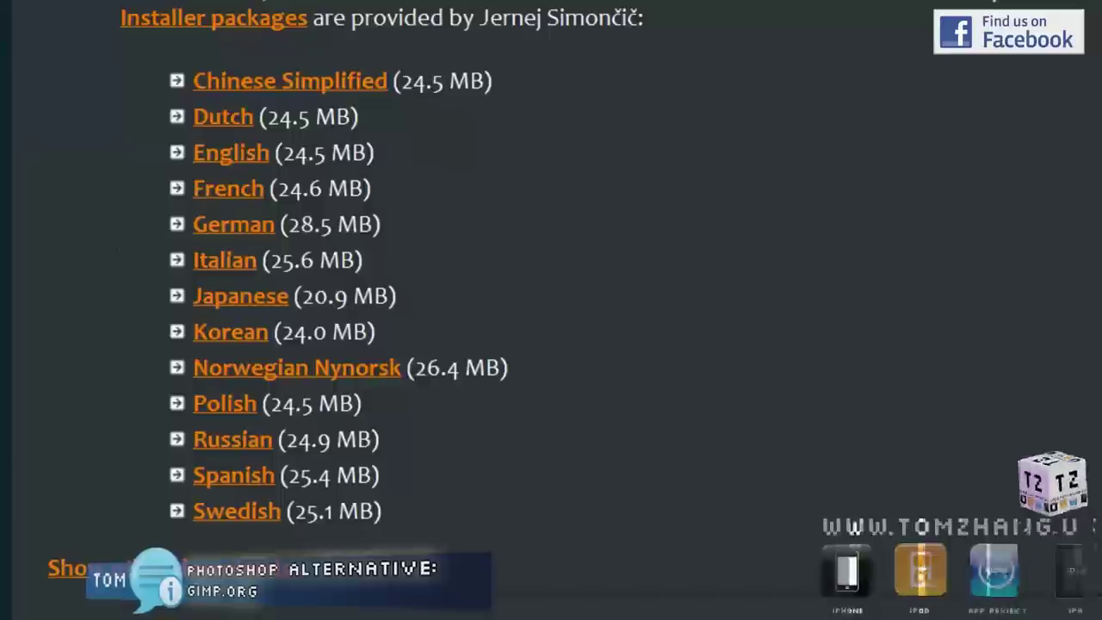
scroll(192, 187, down, 3)
scroll(192, 186, up, 5)
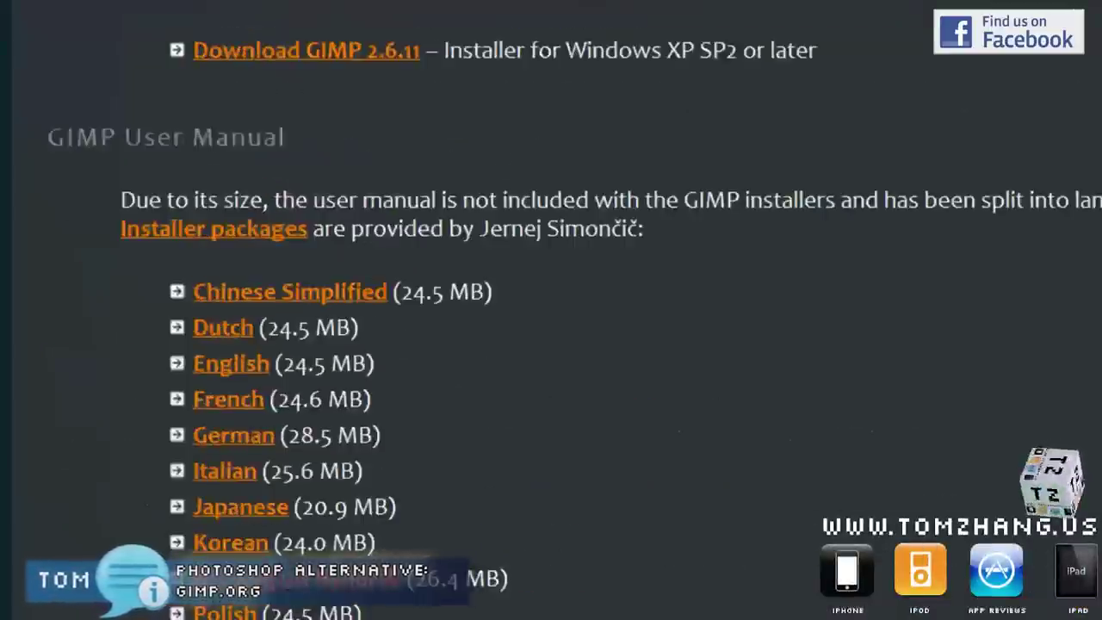
scroll(348, 333, up, 3)
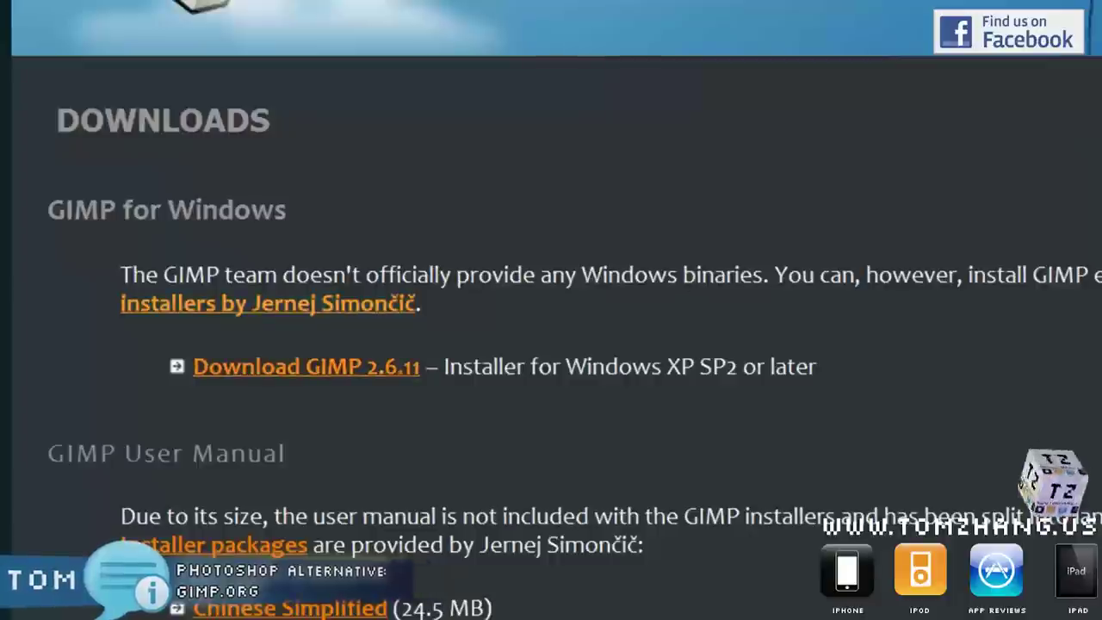
Step: Start and cancel the GIMP 2.6.11 installer download, then minimize Chrome to reveal GIMP
click(338, 379)
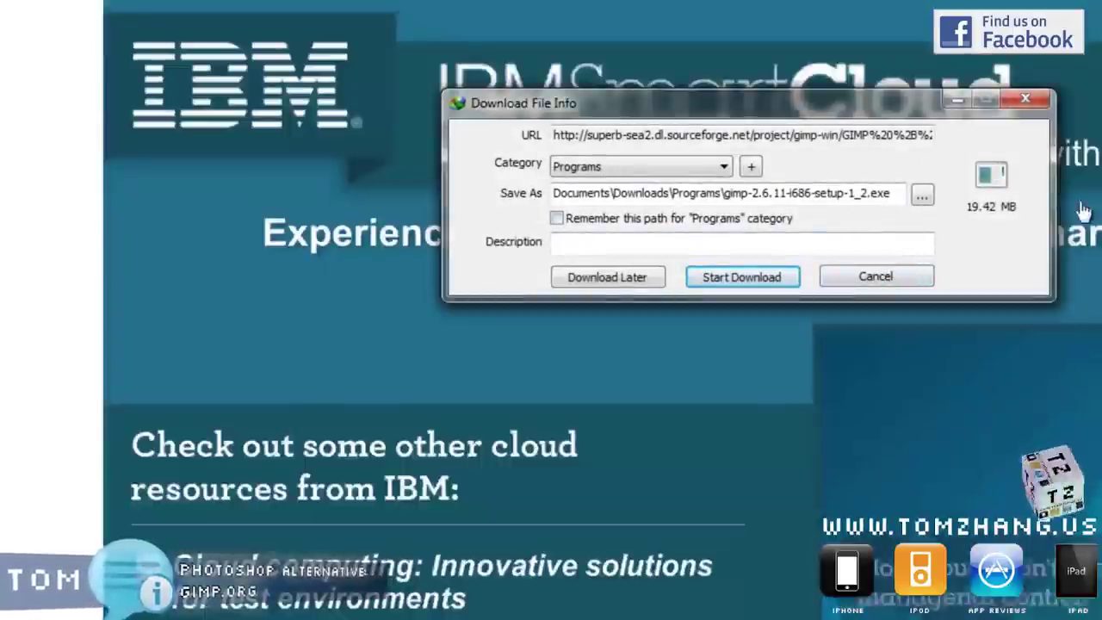
click(913, 277)
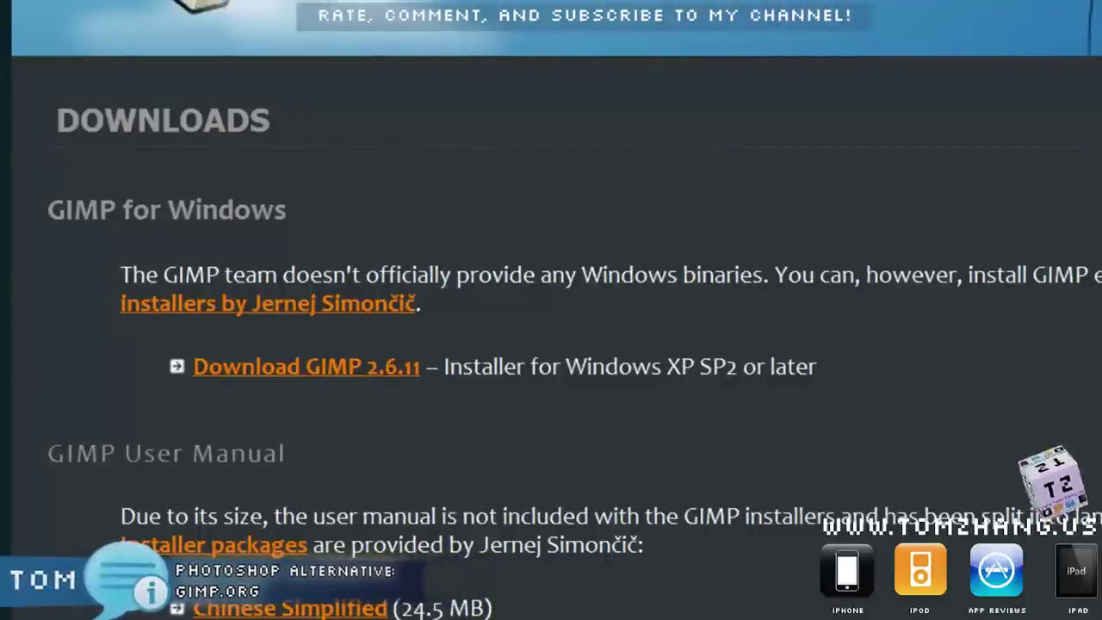
scroll(551, 344, down, 3)
scroll(551, 344, down, 2)
scroll(551, 344, up, 2)
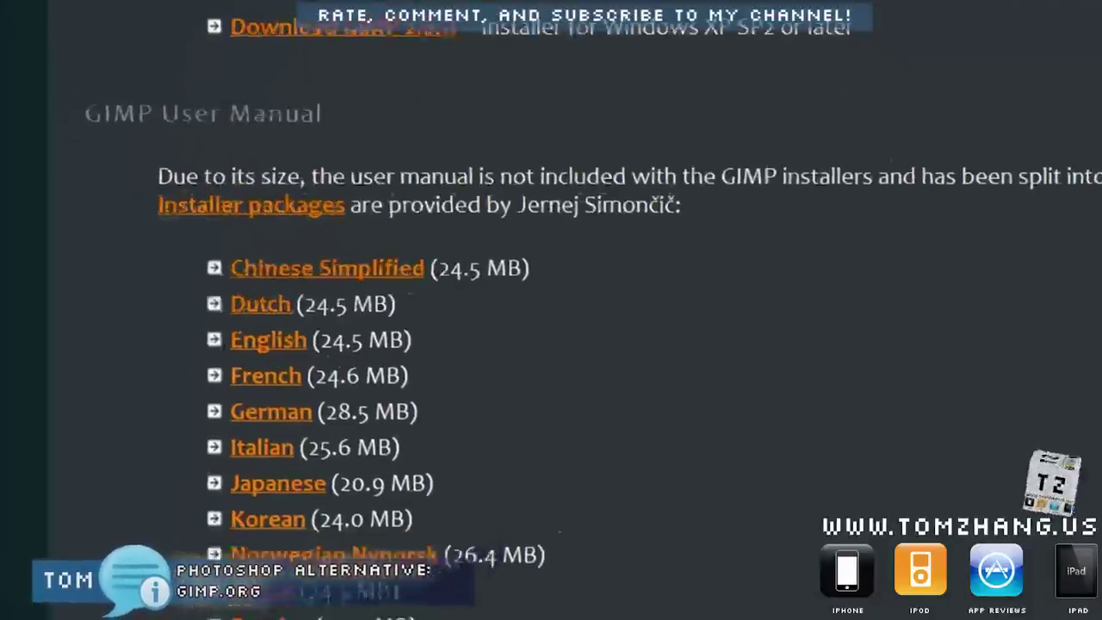
scroll(751, 366, up, 4)
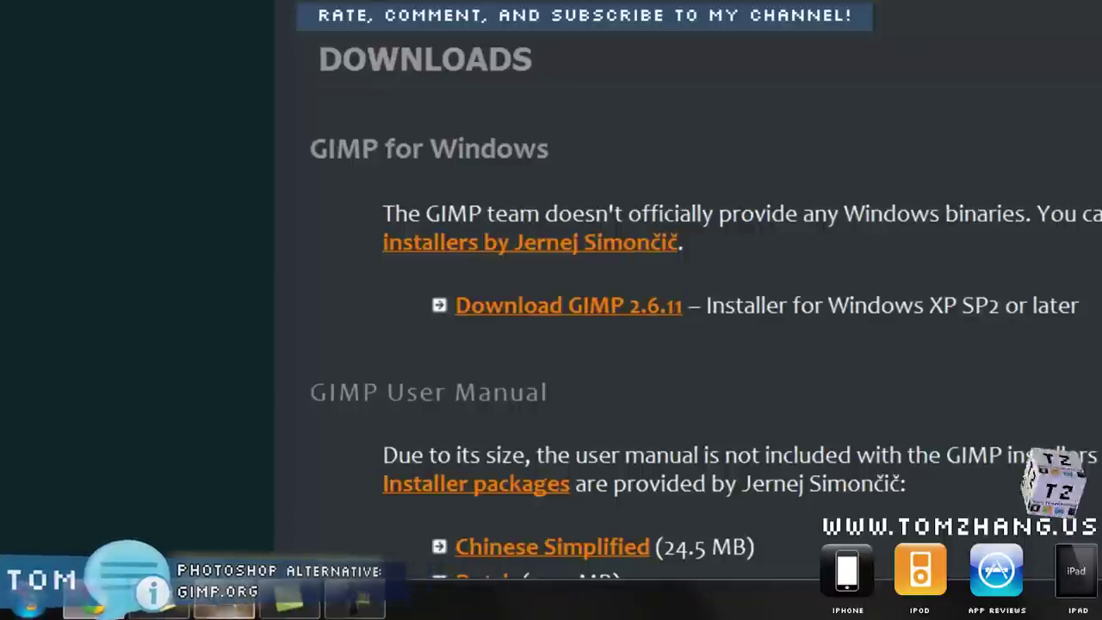
click(158, 605)
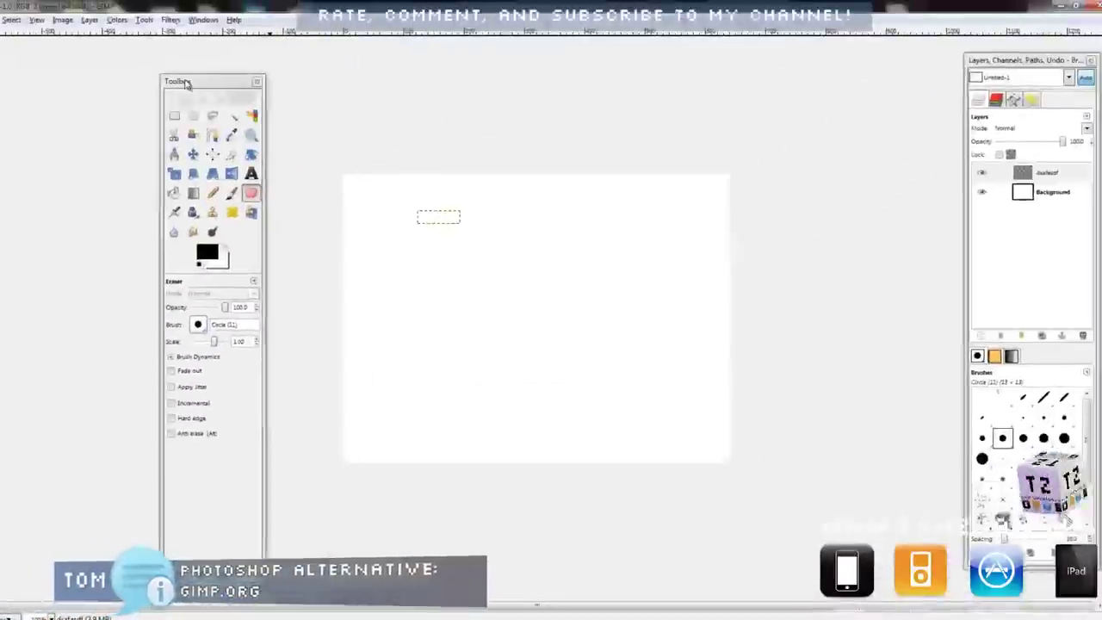
Step: Move the Toolbox to the left edge, then cancel a new image without choosing a template
drag(157, 75, 74, 64)
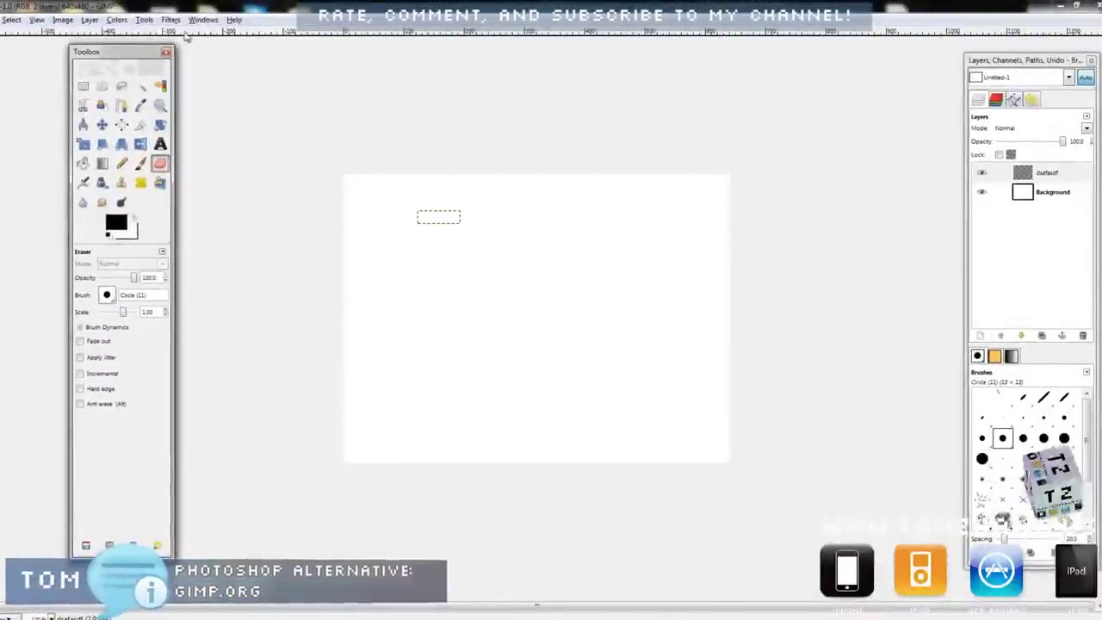
key(alt+f)
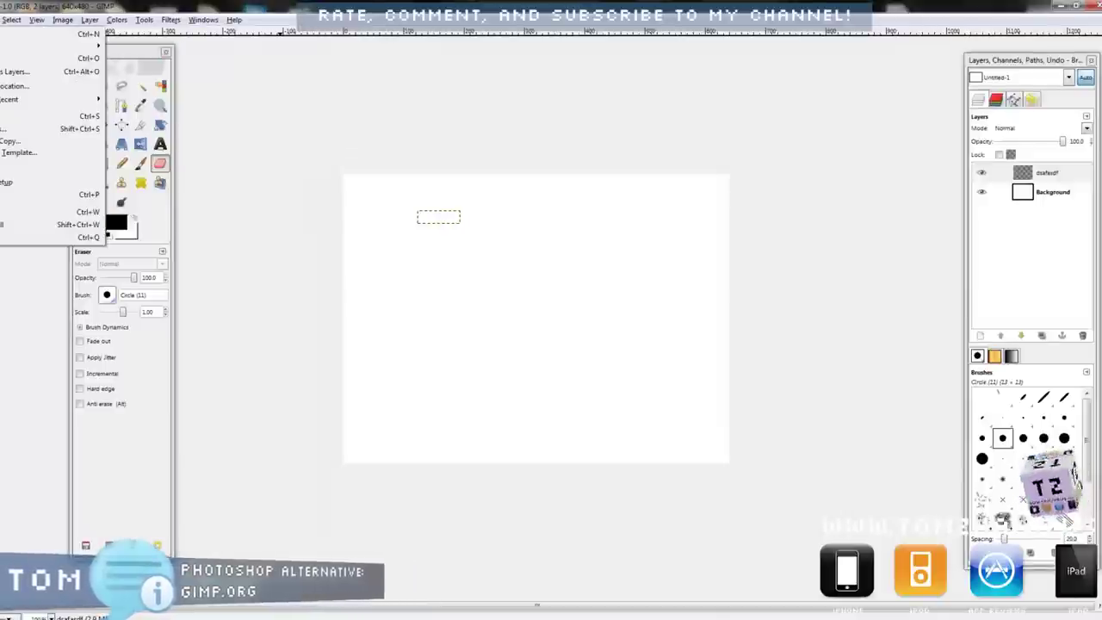
key(Return)
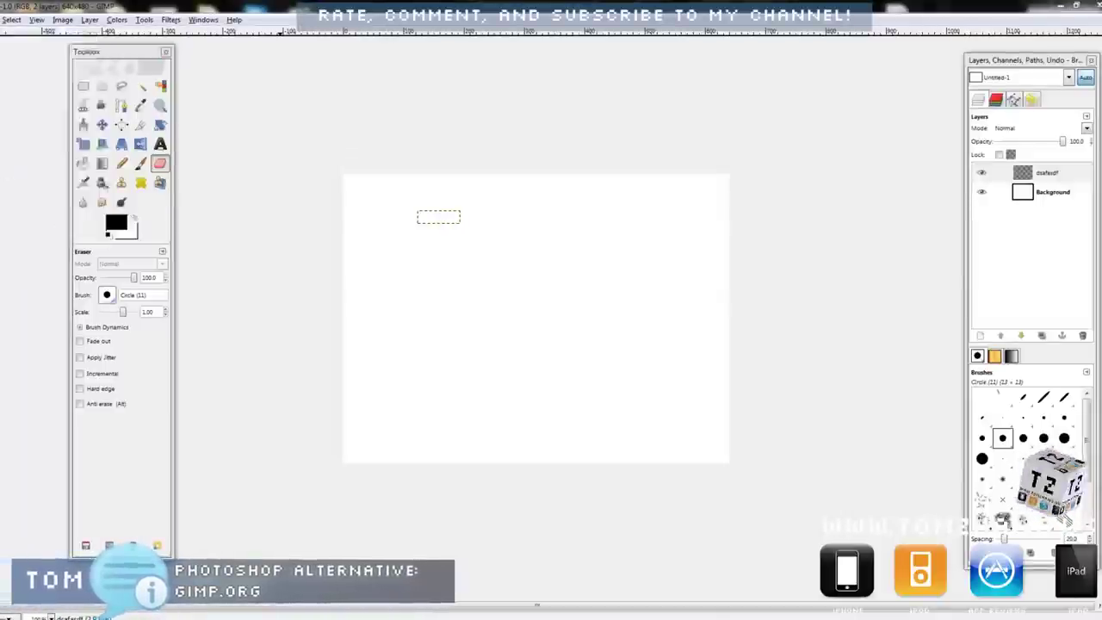
click(150, 61)
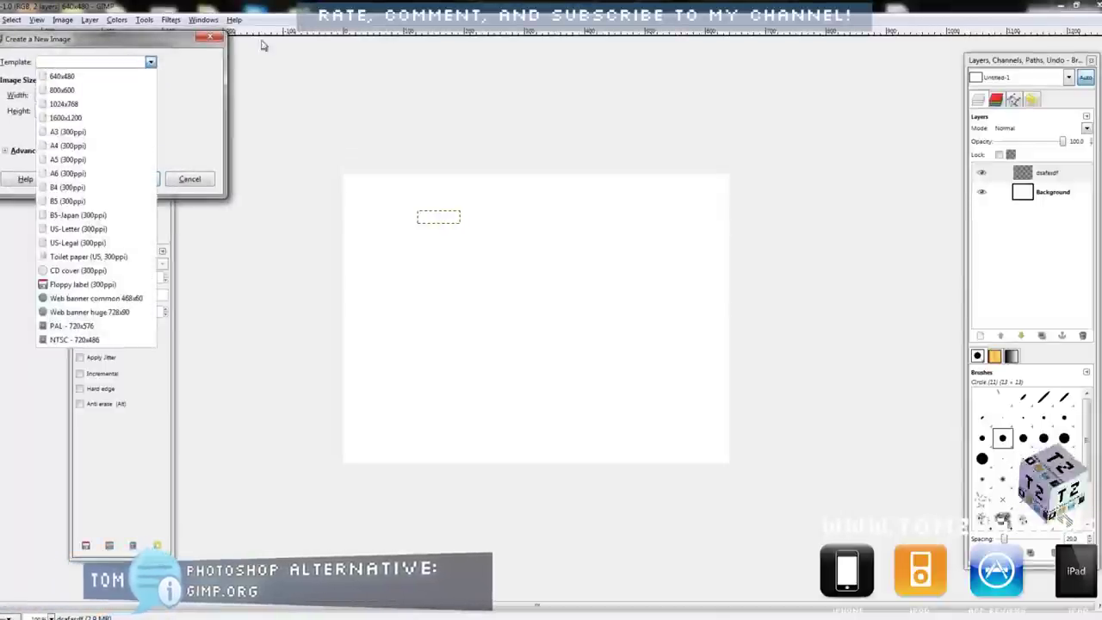
click(151, 46)
drag(150, 46, 598, 83)
click(597, 99)
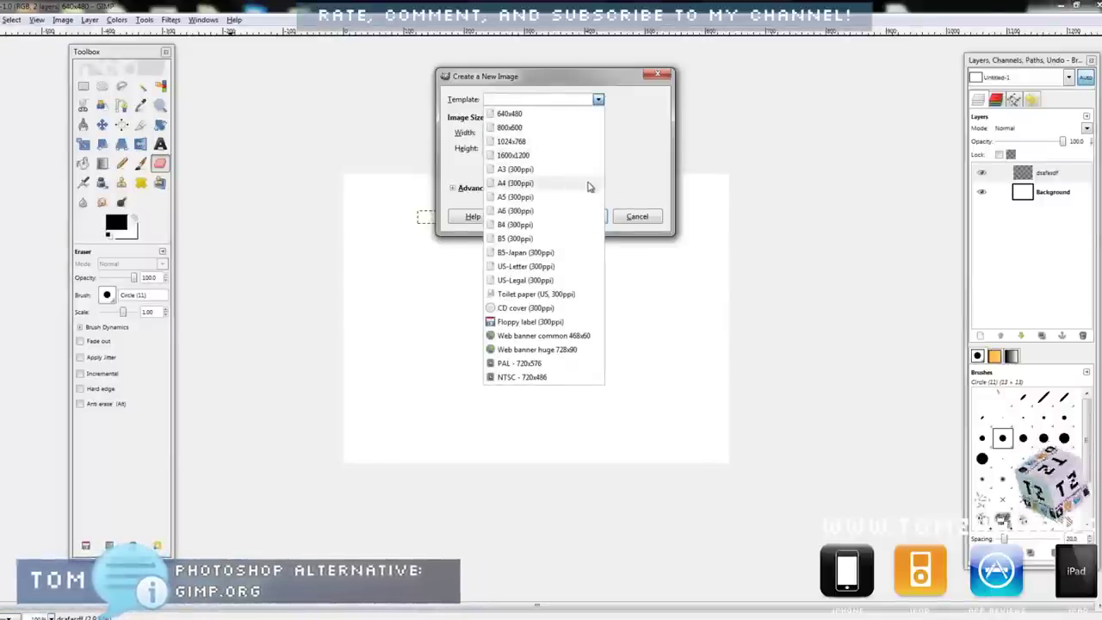
click(629, 169)
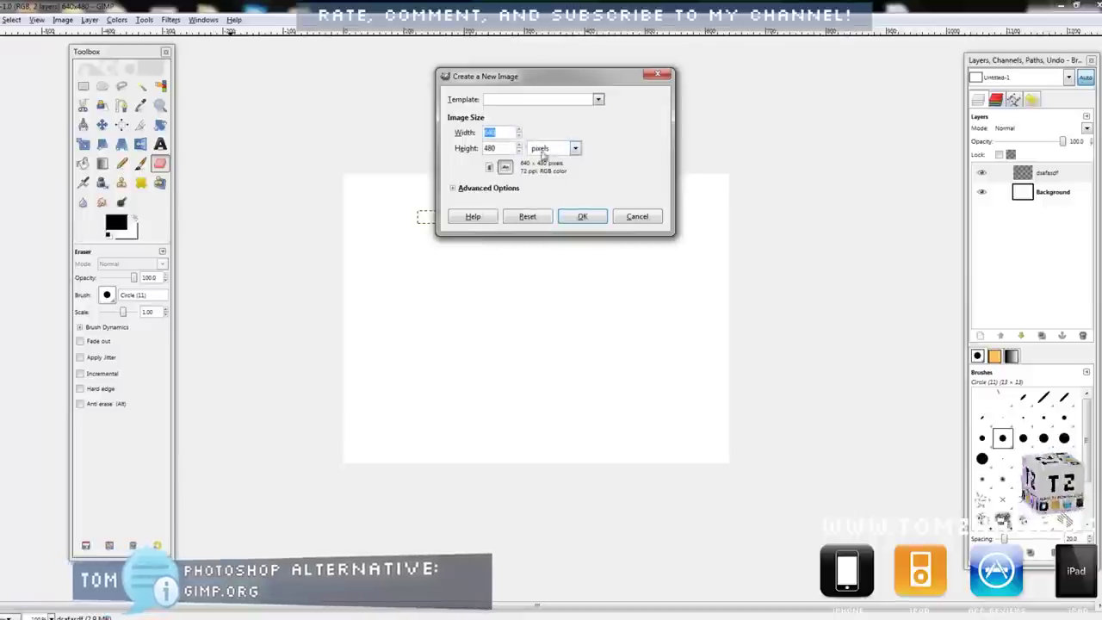
click(642, 221)
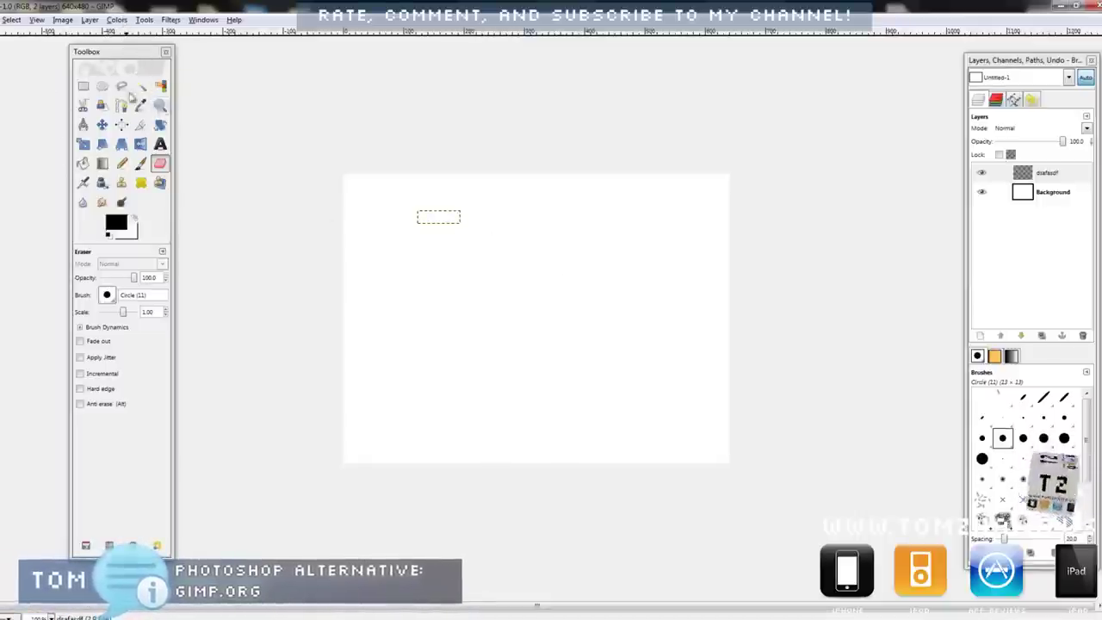
Step: Reposition the Toolbox and try the Paths, Rectangle Select, Fuzzy Select and Text tools
drag(152, 52, 249, 54)
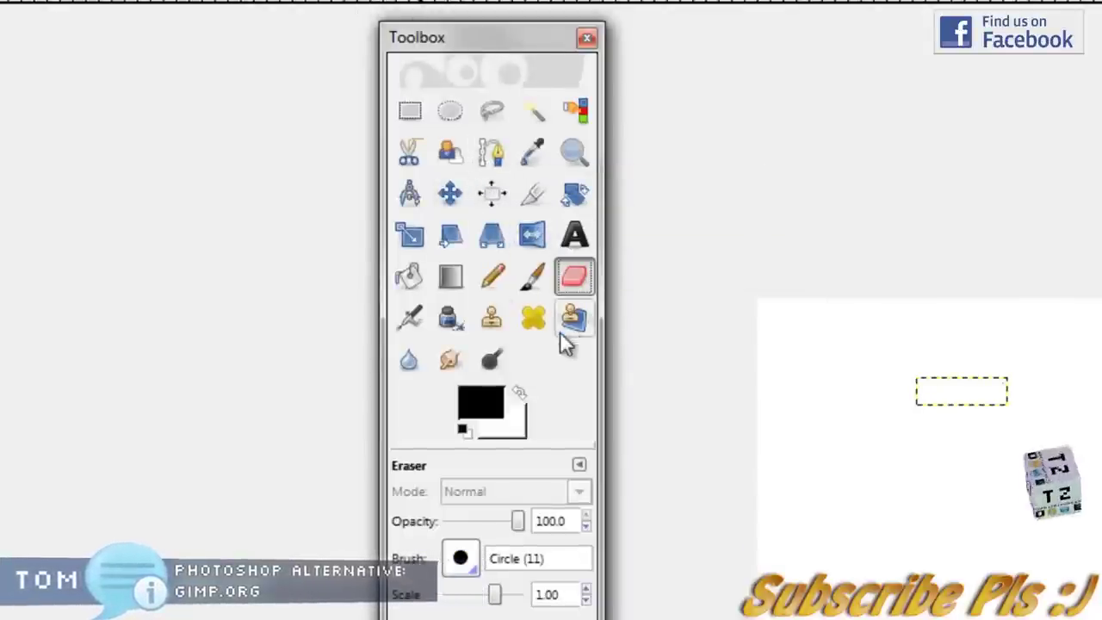
click(492, 155)
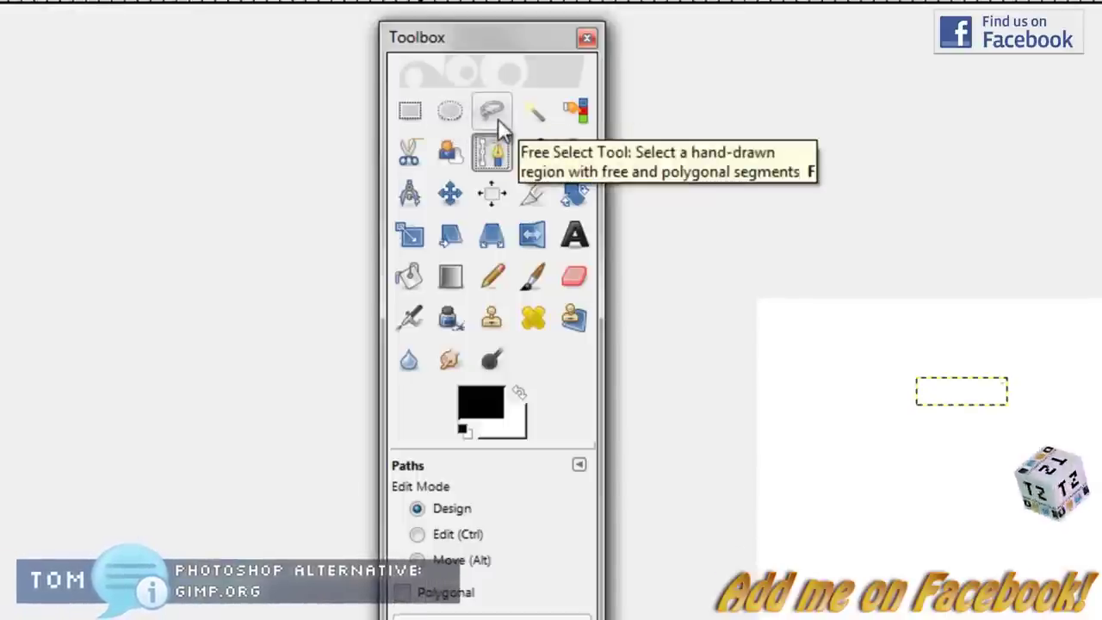
click(422, 117)
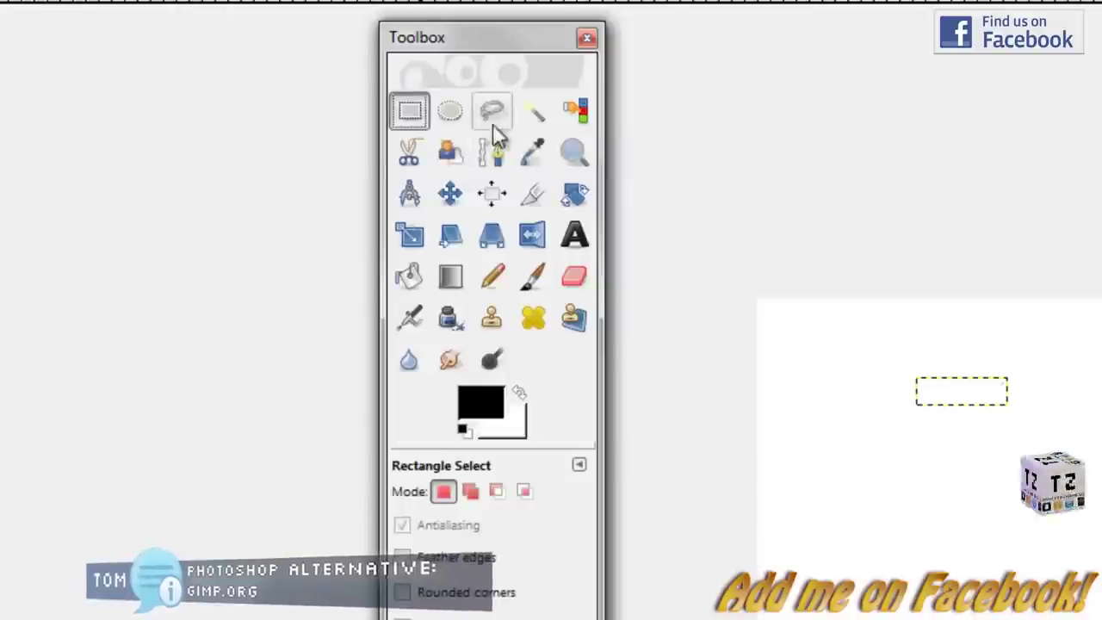
click(539, 124)
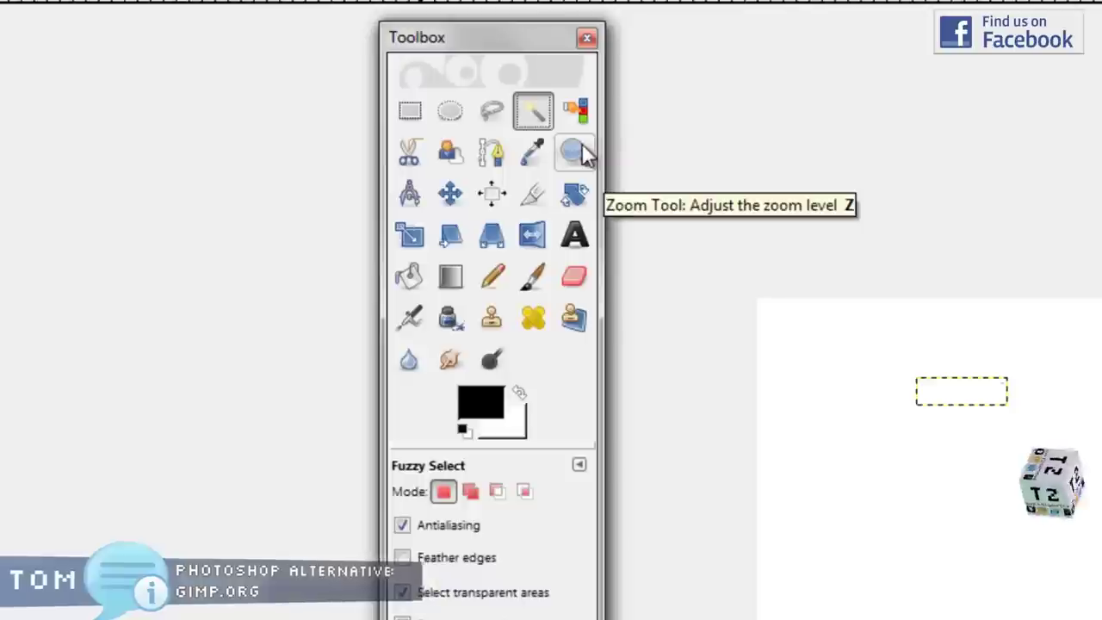
click(574, 234)
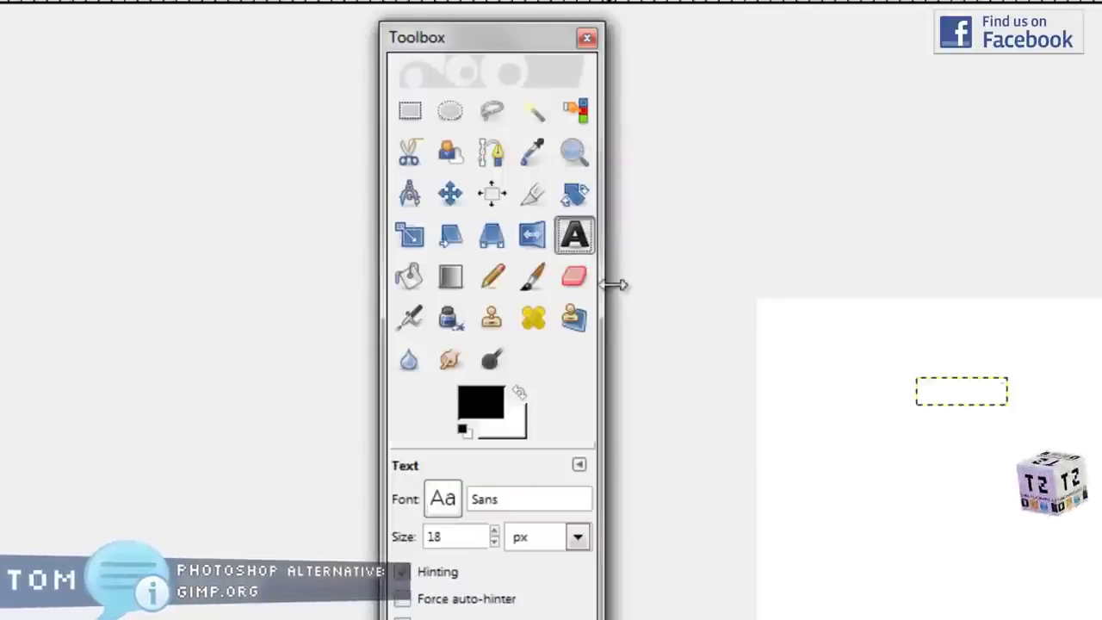
Step: Try the Pencil, Paintbrush, Bucket Fill and Blend tools, then shift the Toolbox left
click(495, 280)
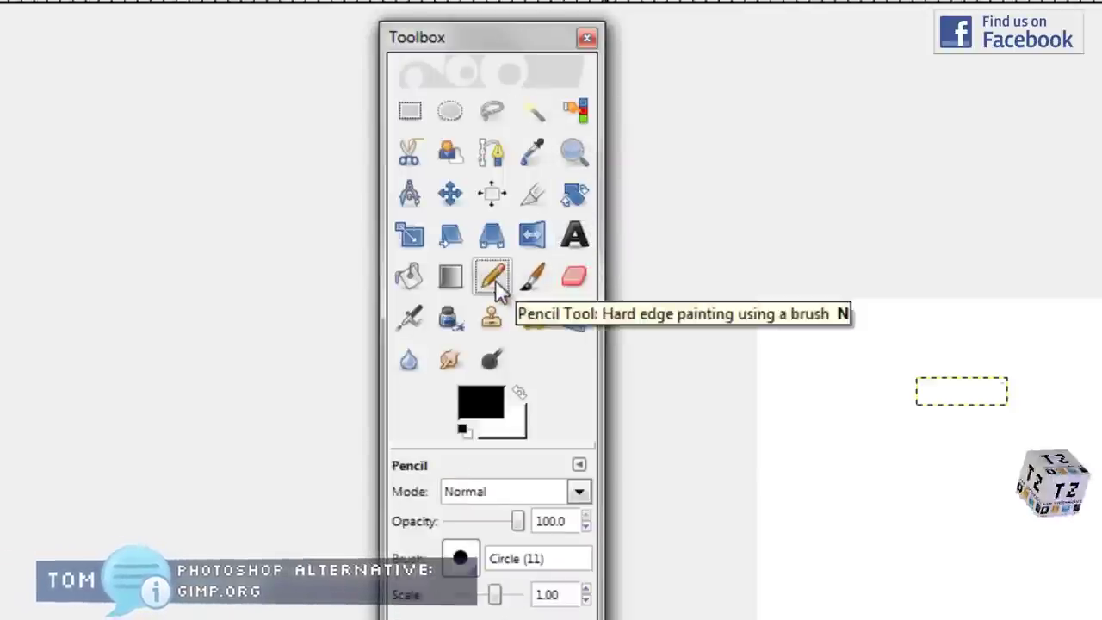
click(525, 281)
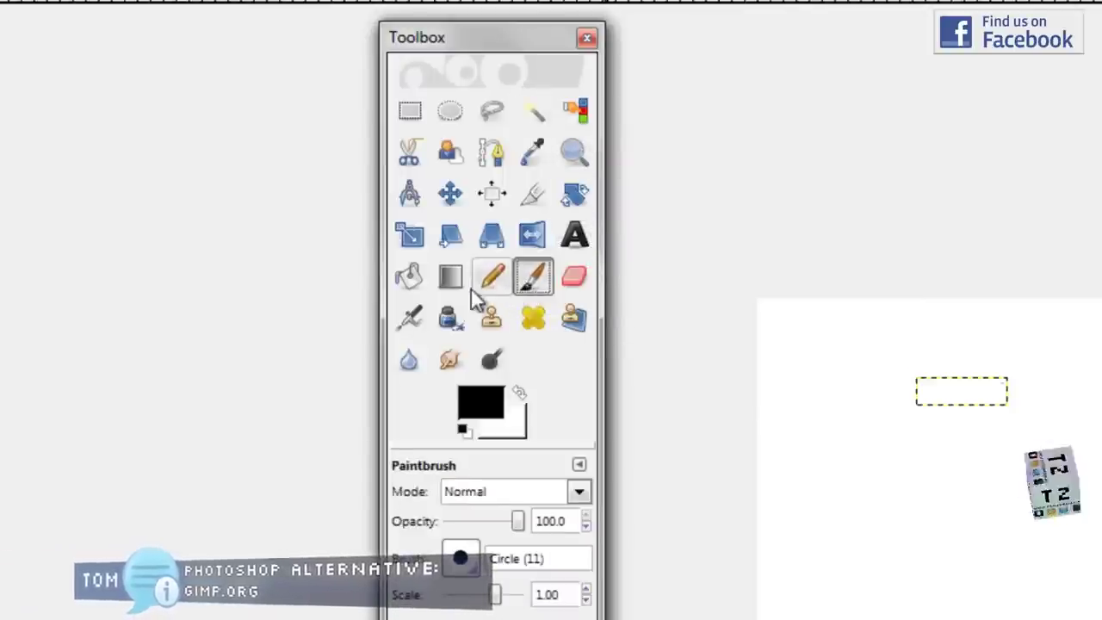
click(410, 287)
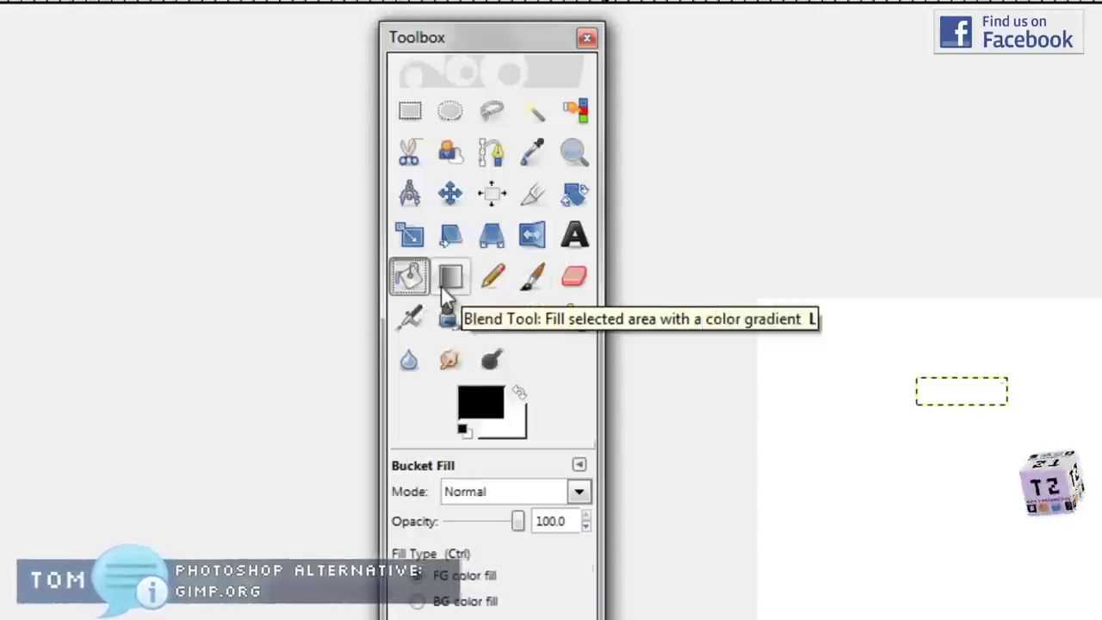
click(444, 283)
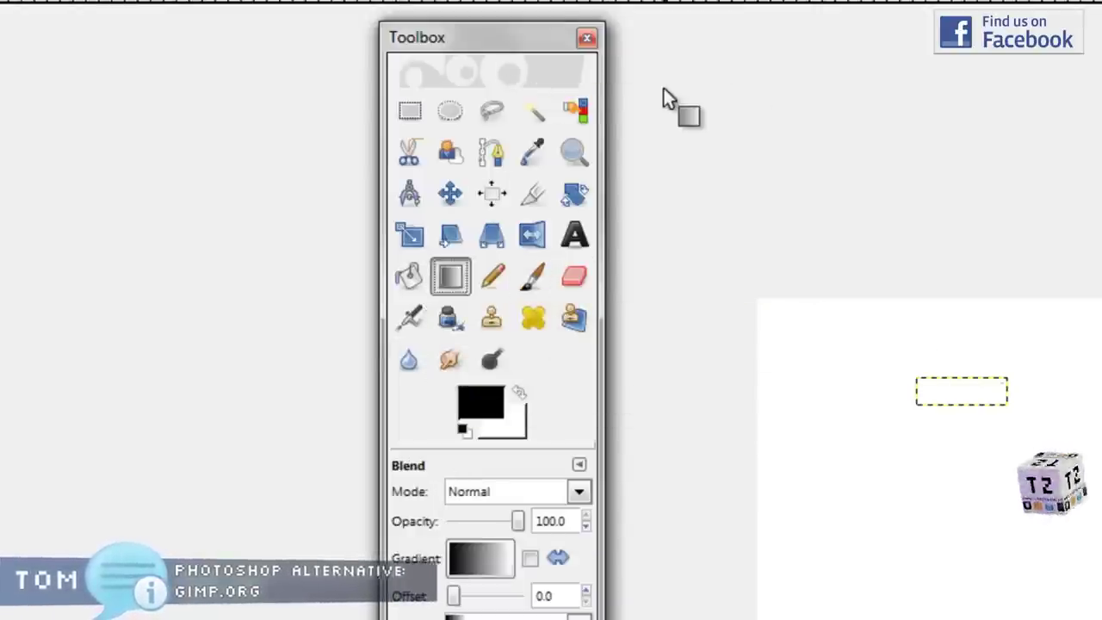
drag(552, 49, 470, 62)
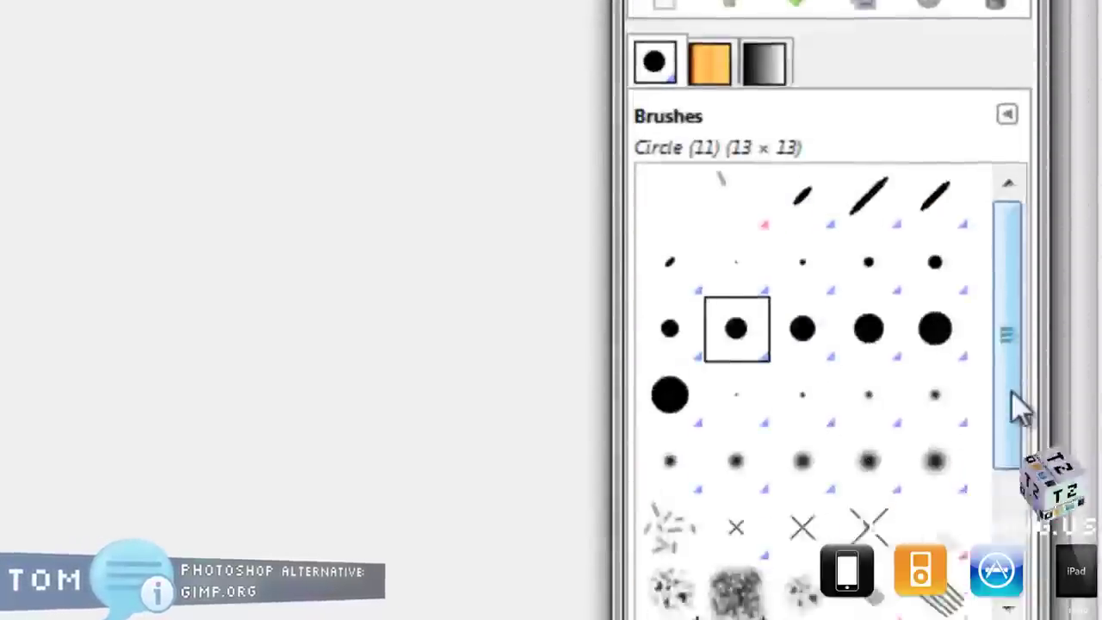
Step: View the dock's Paths and Undo History tabs, then return to the Layers tab
scroll(1022, 406, down, 4)
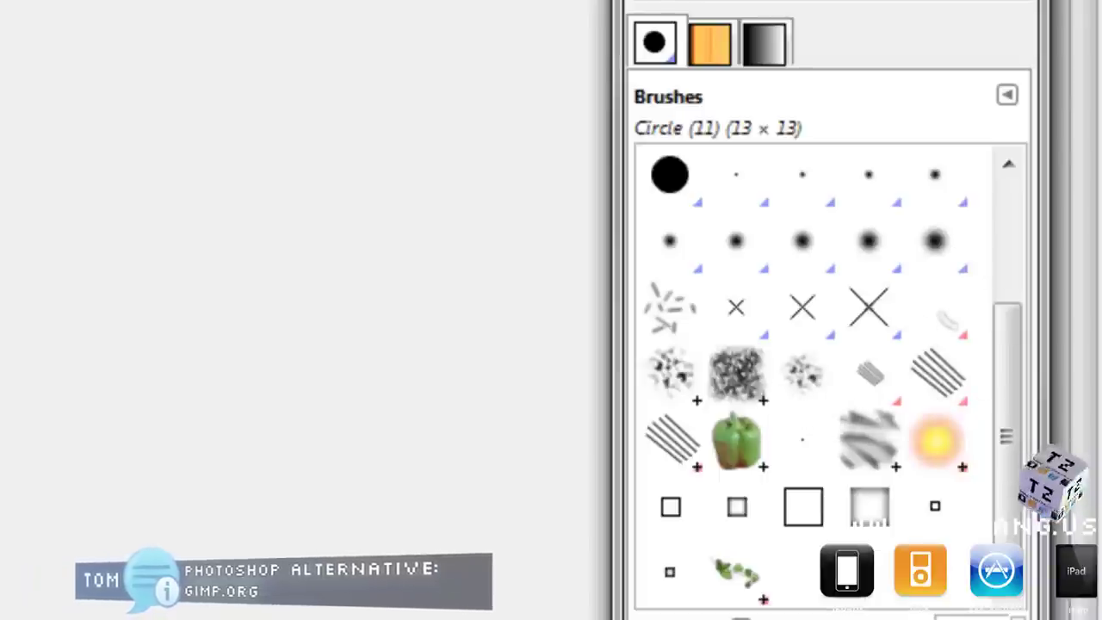
click(772, 178)
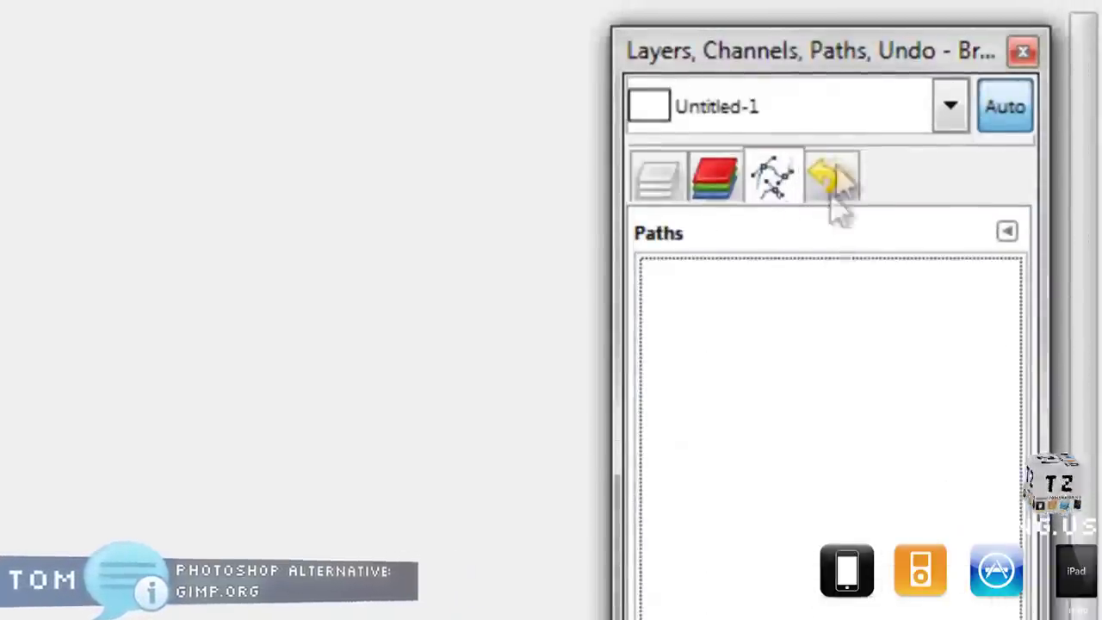
click(833, 185)
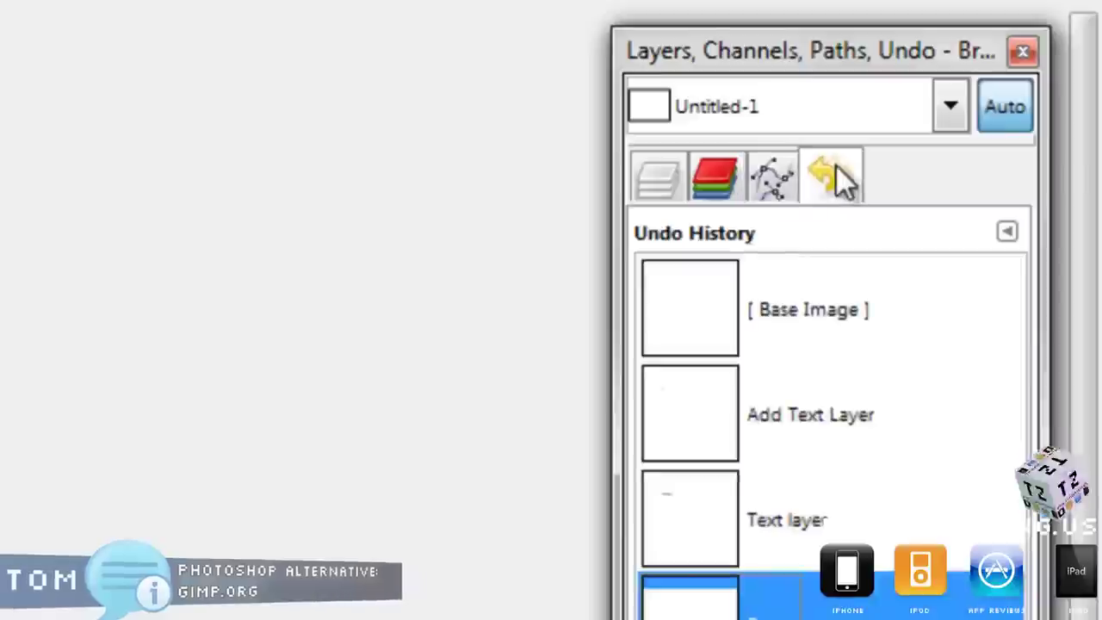
click(656, 185)
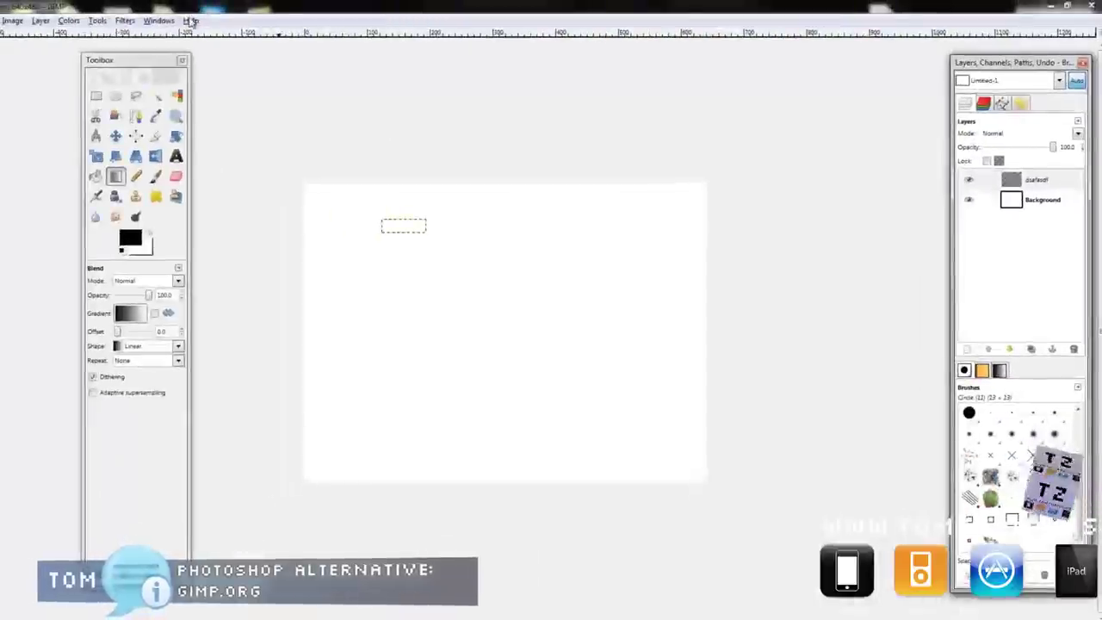
Step: Move the Toolbox further left and bring up the Help menu
click(192, 22)
click(191, 22)
drag(135, 63, 10, 57)
click(190, 20)
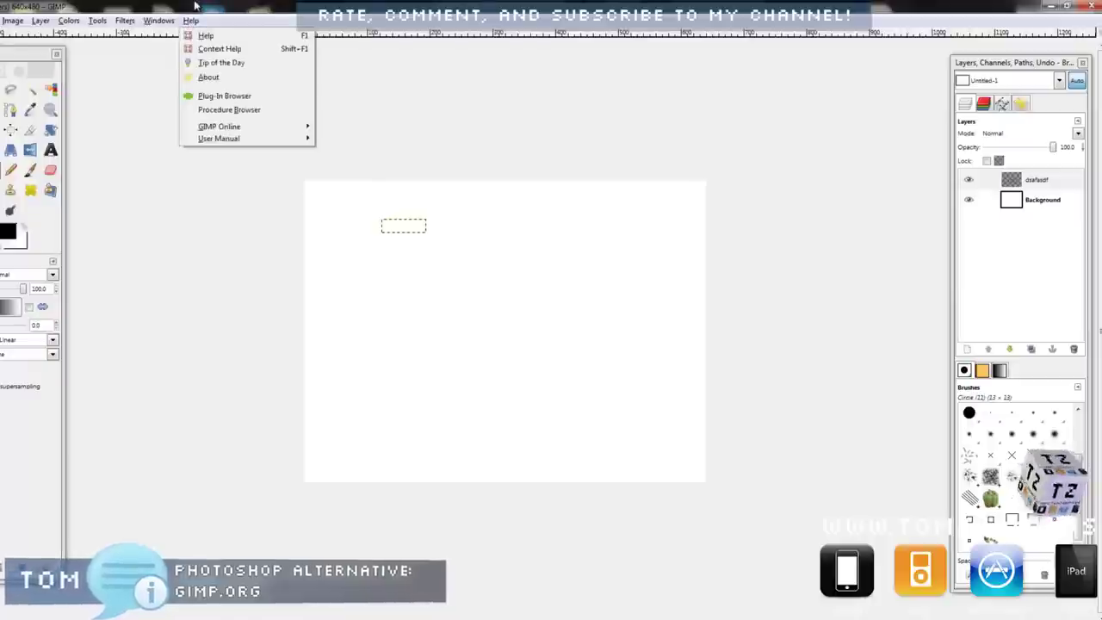
Step: Close the Help menu and browse the Windows and File menus
click(844, 5)
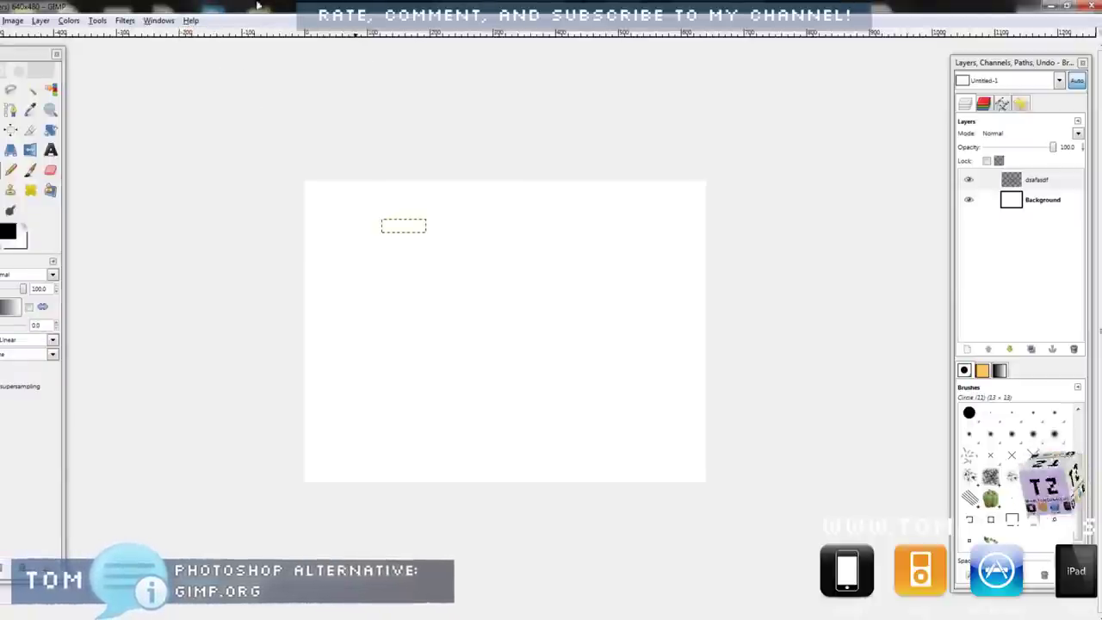
click(158, 20)
mouse_move(193, 22)
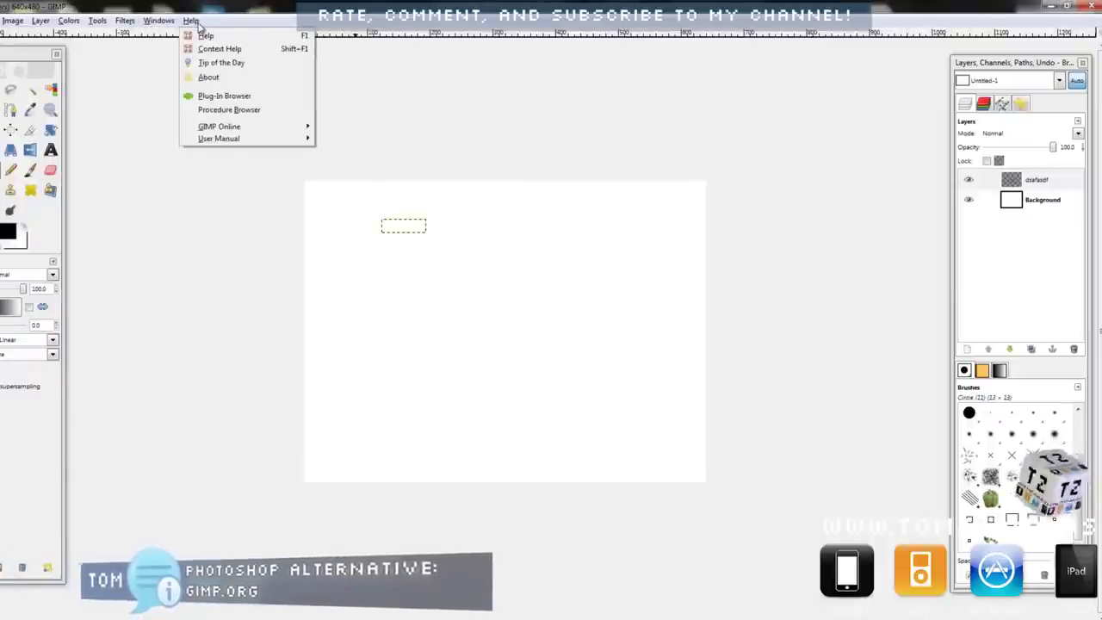
mouse_move(1, 21)
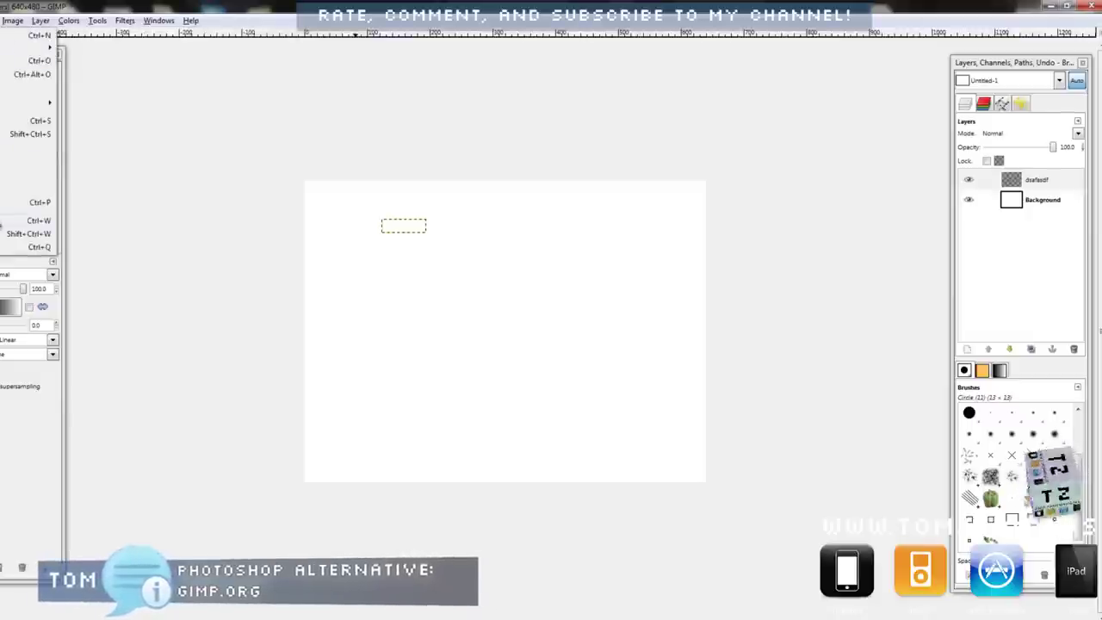
mouse_move(41, 24)
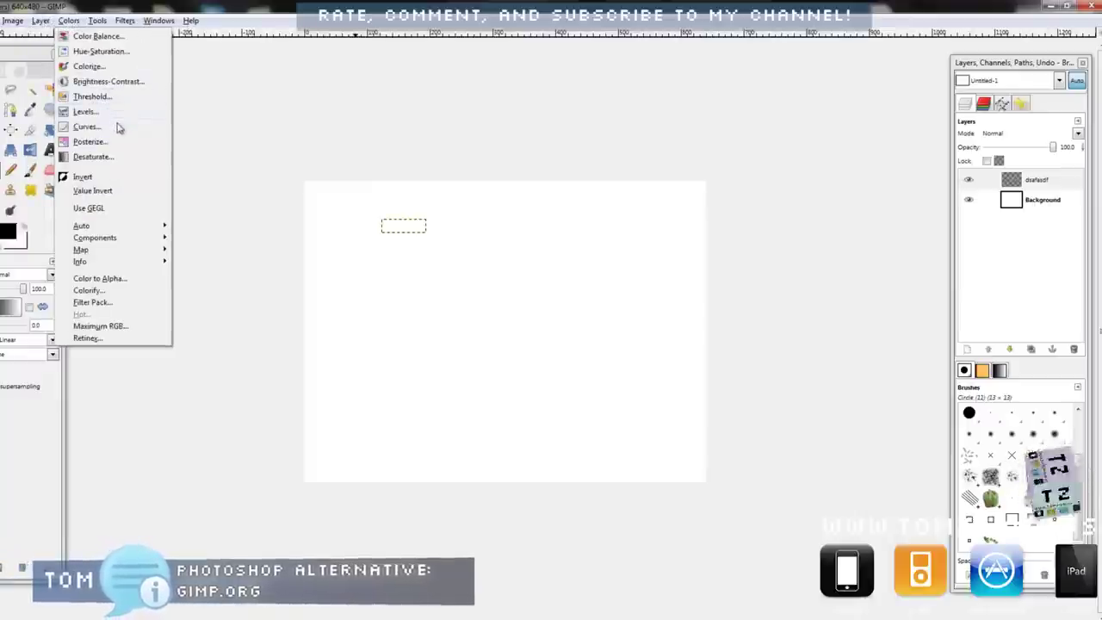
Step: Browse the Layer, Colors, Tools and Filters menus, then close them
mouse_move(101, 24)
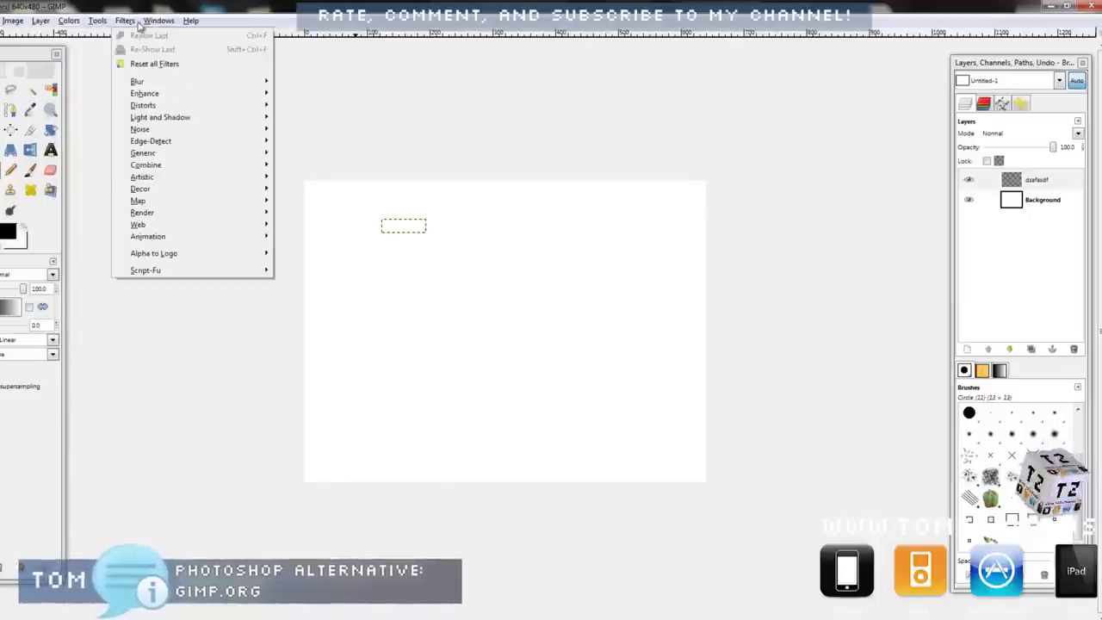
mouse_move(181, 141)
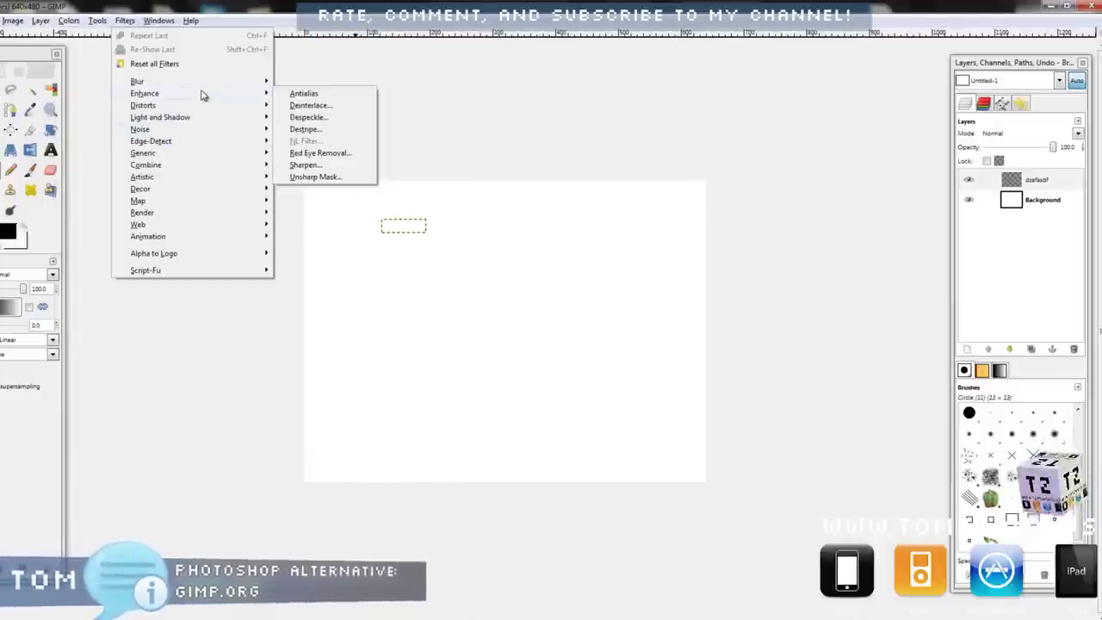
mouse_move(207, 87)
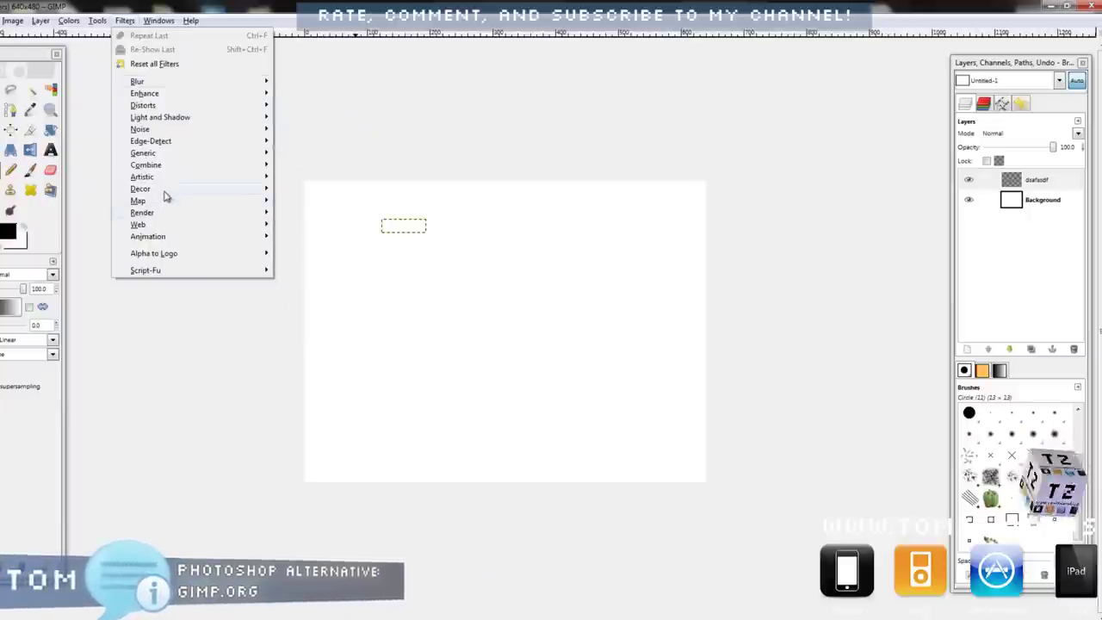
mouse_move(187, 161)
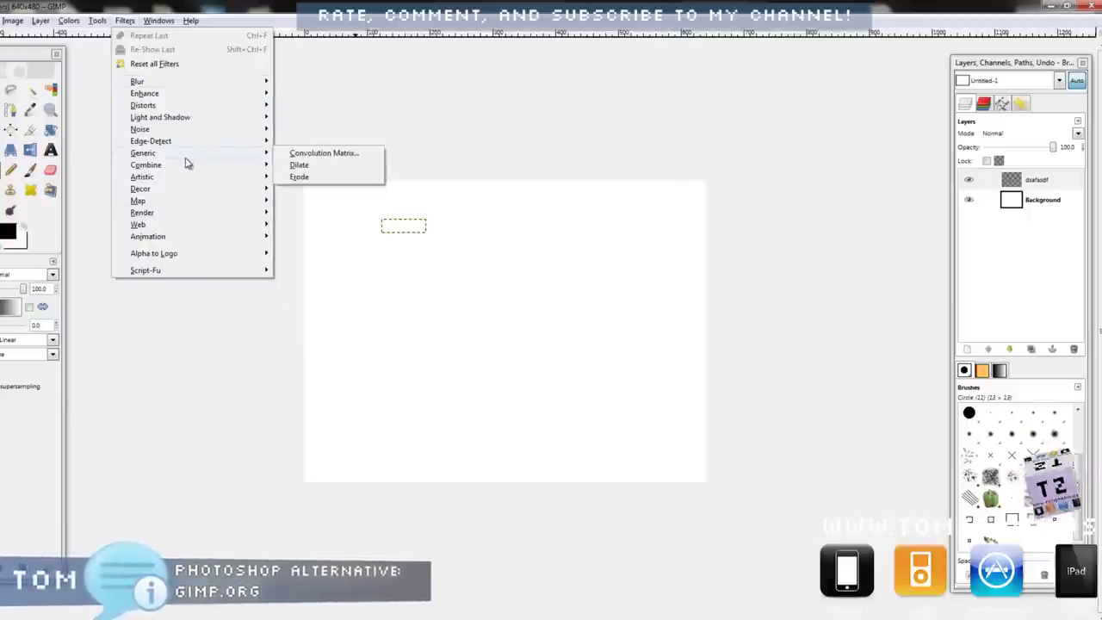
click(191, 17)
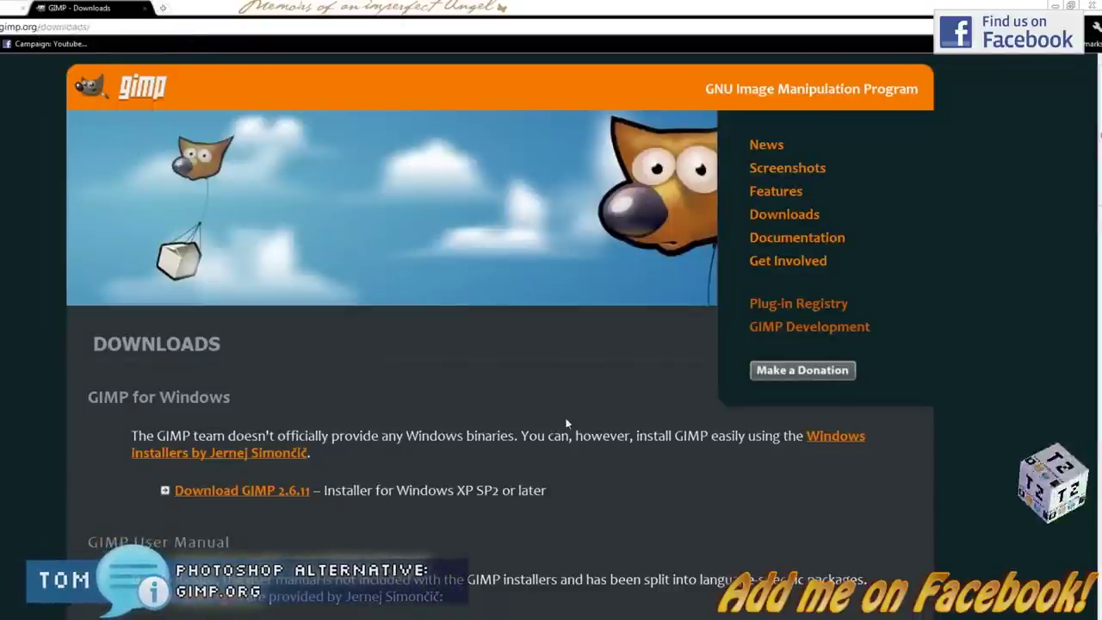
scroll(573, 427, down, 3)
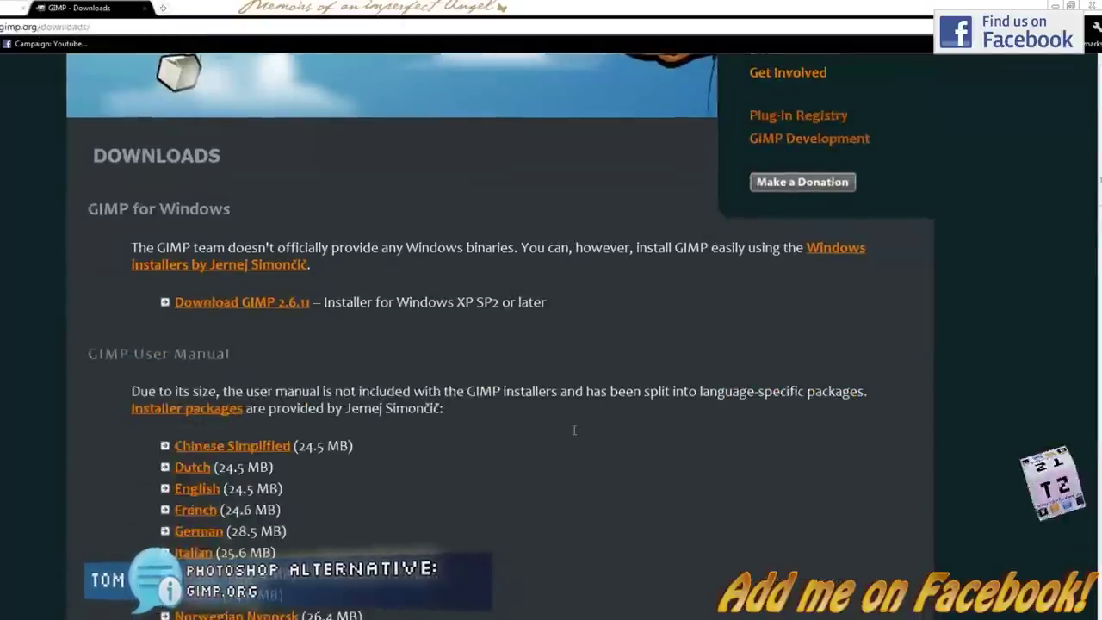
scroll(573, 428, down, 1)
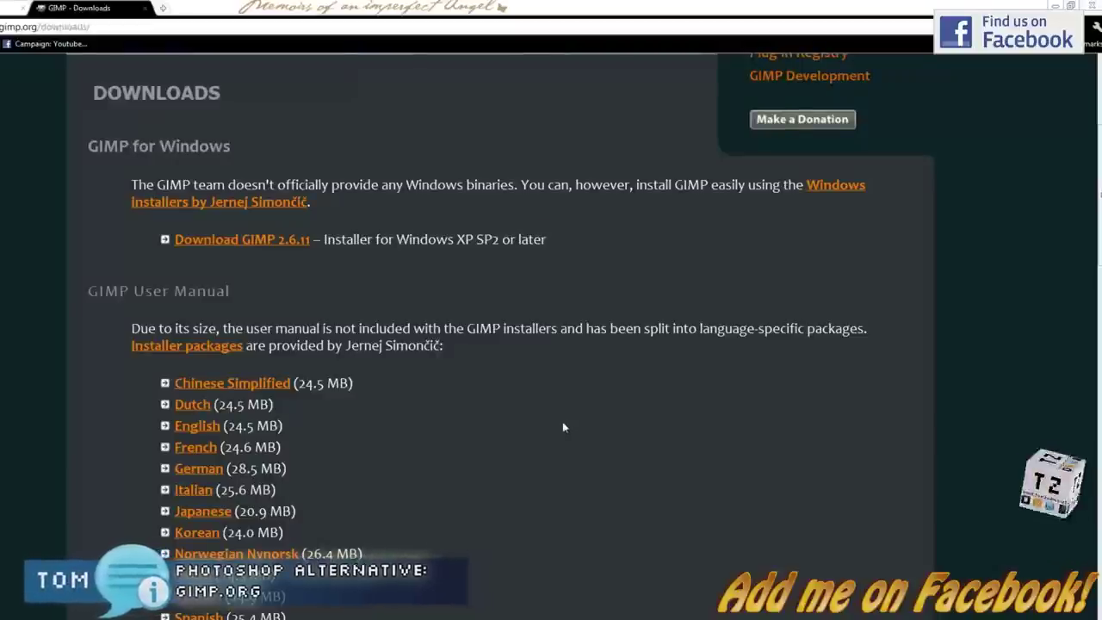
scroll(562, 421, down, 2)
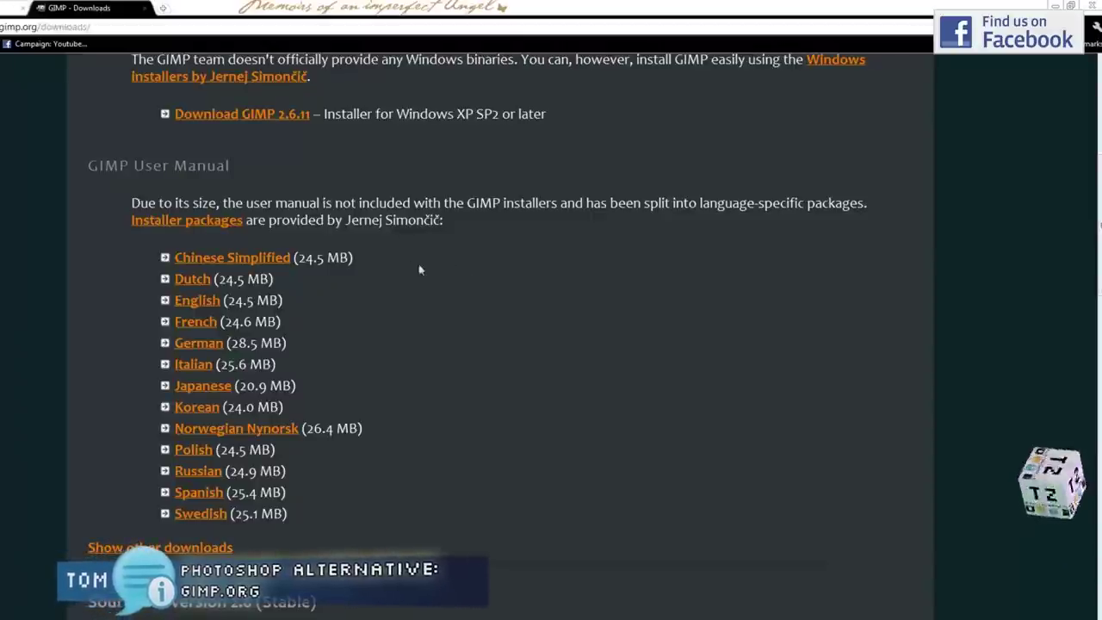
scroll(418, 270, down, 2)
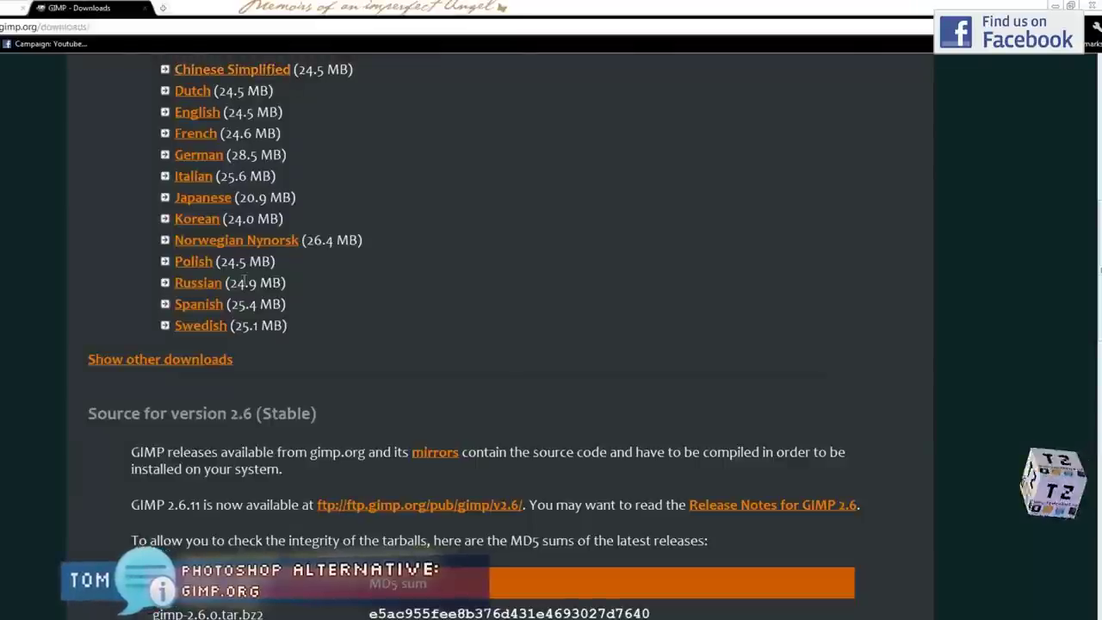
scroll(248, 296, up, 2)
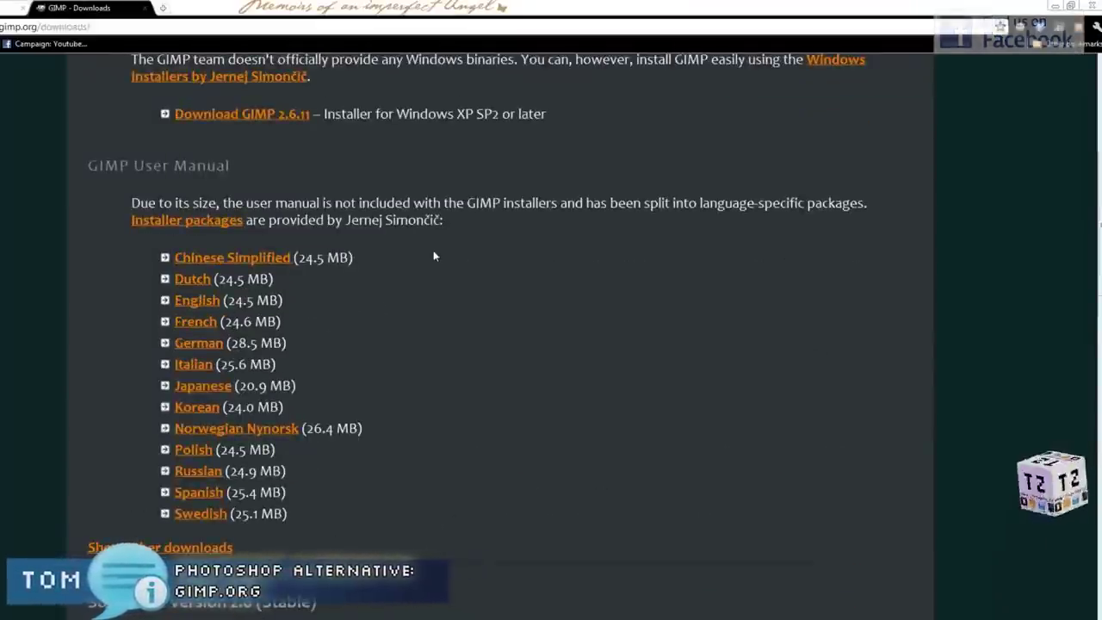
scroll(425, 312, up, 4)
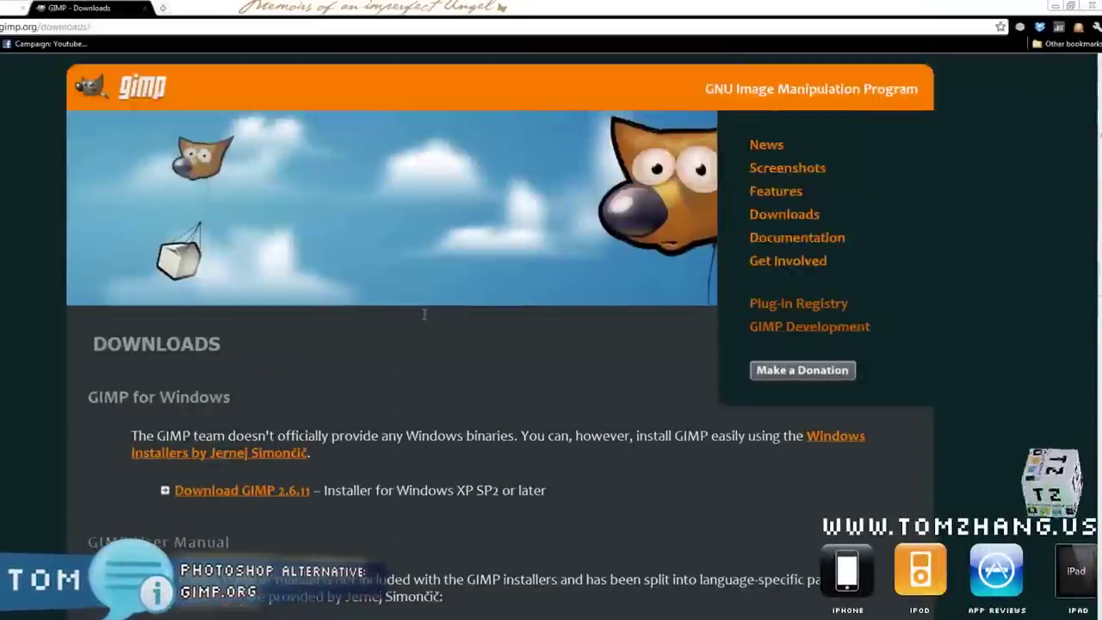
scroll(456, 325, down, 3)
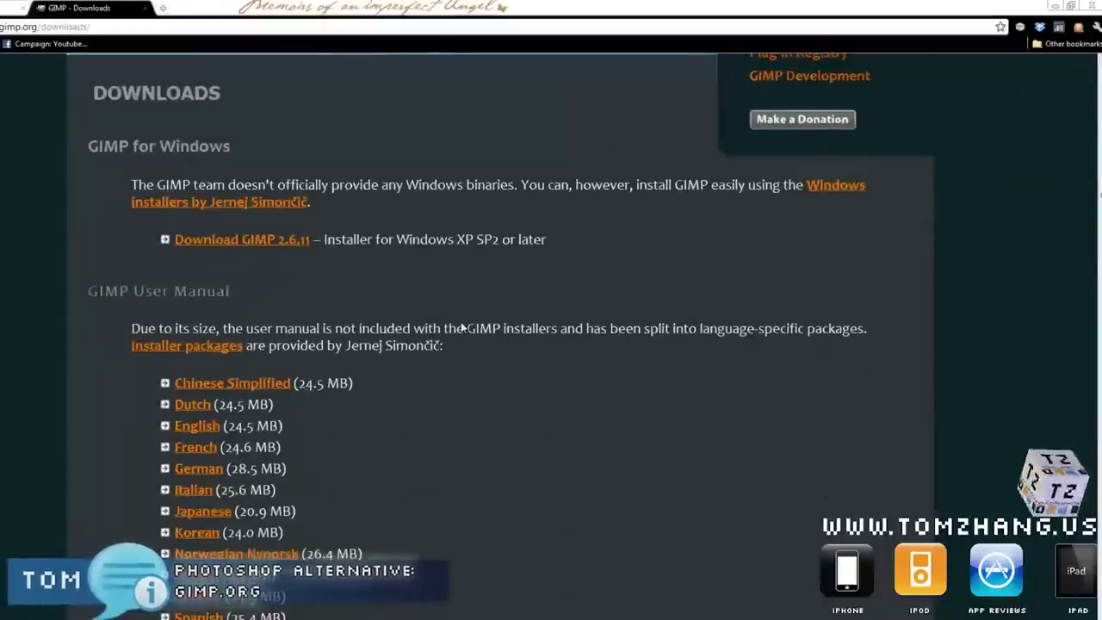
scroll(459, 328, down, 5)
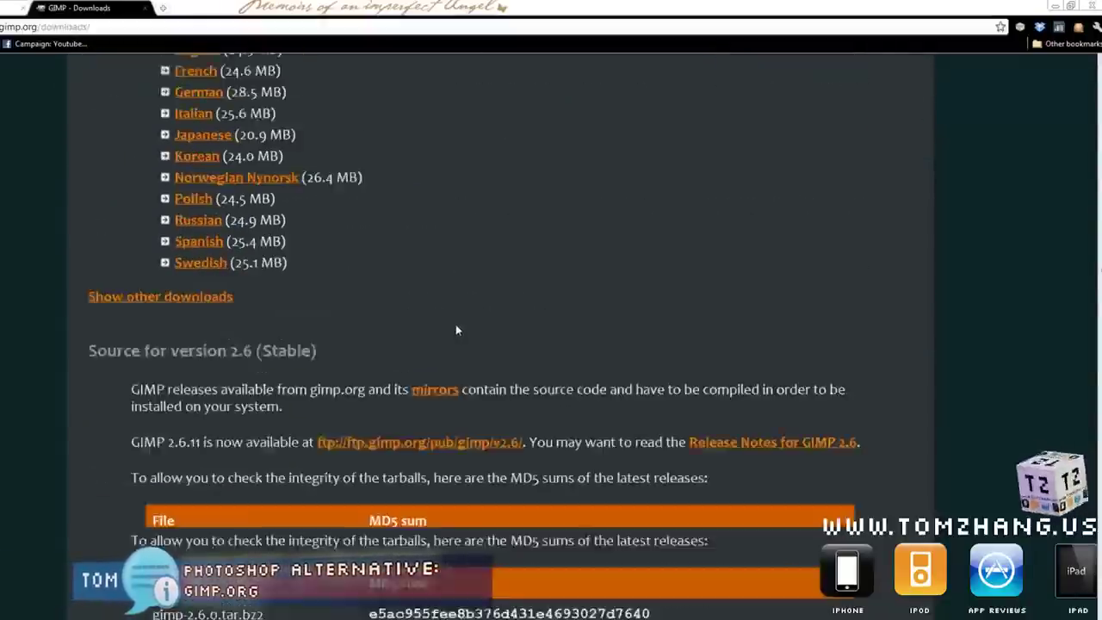
scroll(458, 333, down, 2)
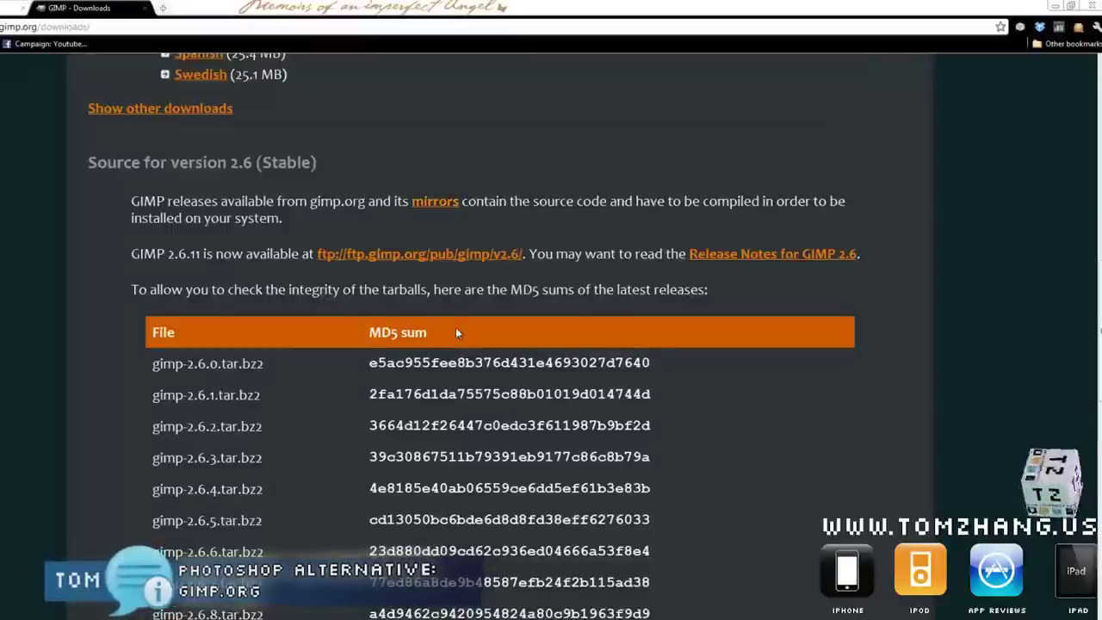
scroll(457, 332, down, 3)
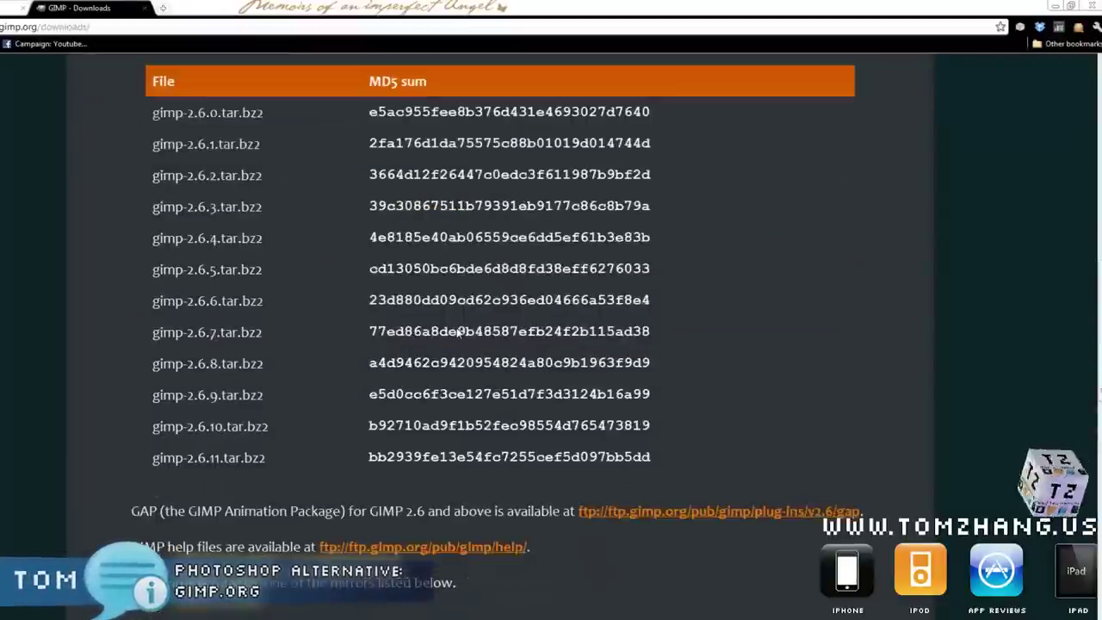
scroll(457, 342, up, 7)
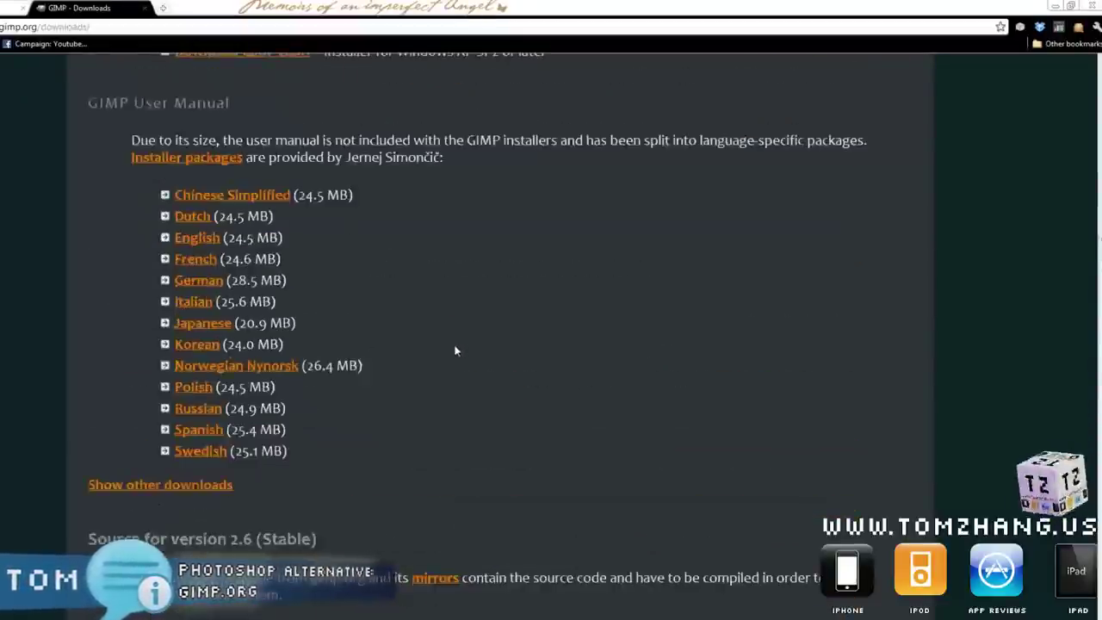
scroll(471, 370, up, 5)
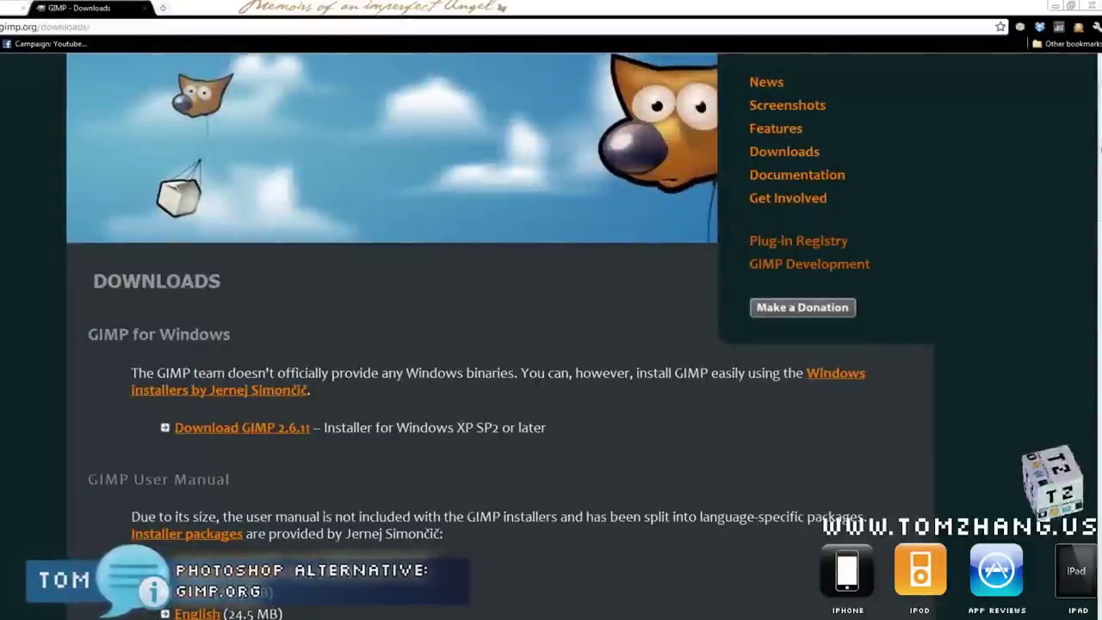
right_click(461, 414)
click(451, 403)
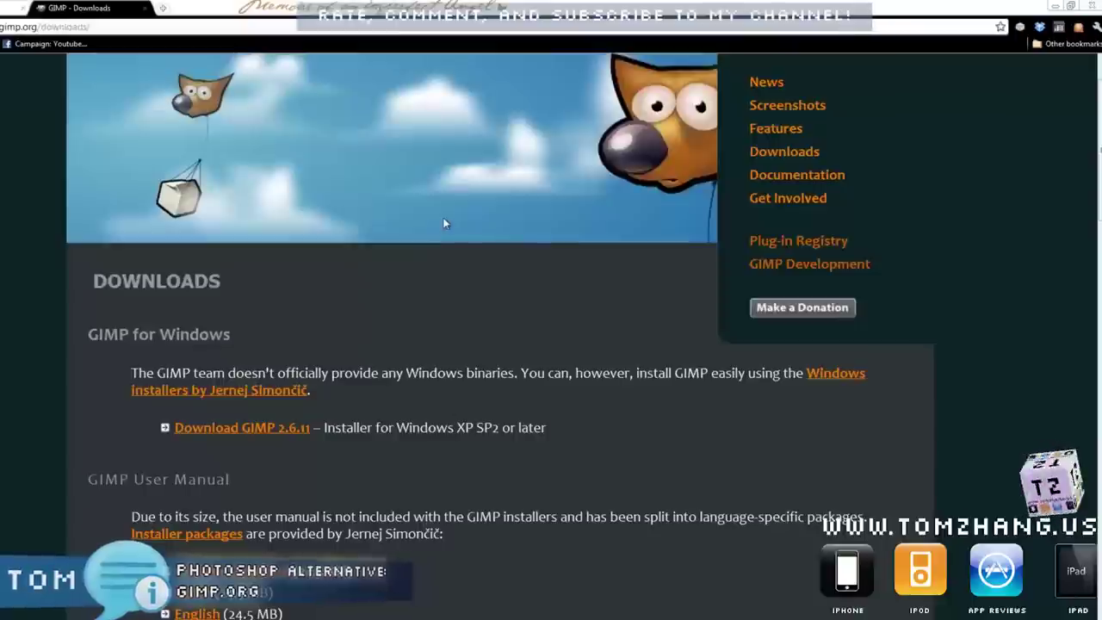